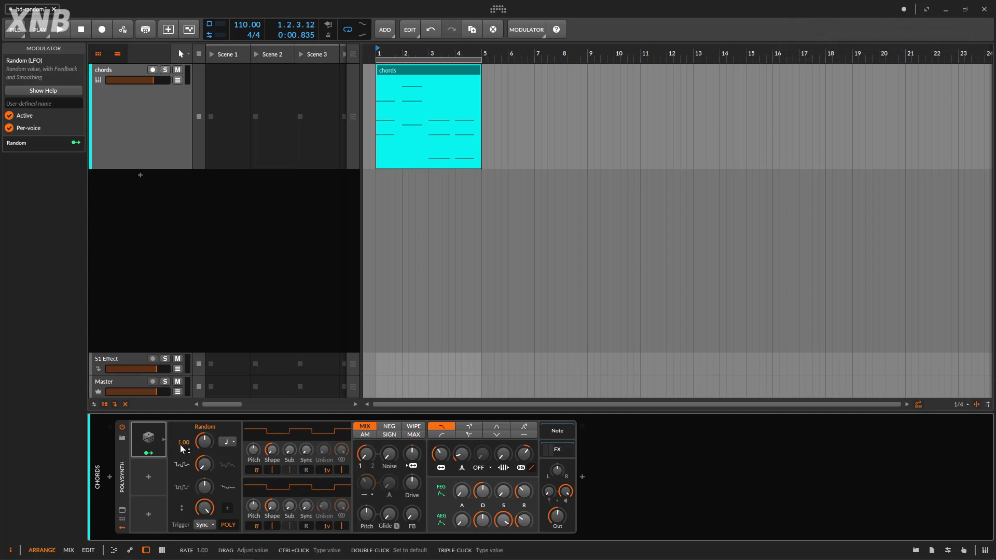
Turn off Per-voice operation for the Random modulator on the Polysynth and keep its detail settings open.
{"action": "left_click", "coordinate": [156, 435]}
{"action": "left_click", "coordinate": [156, 440]}
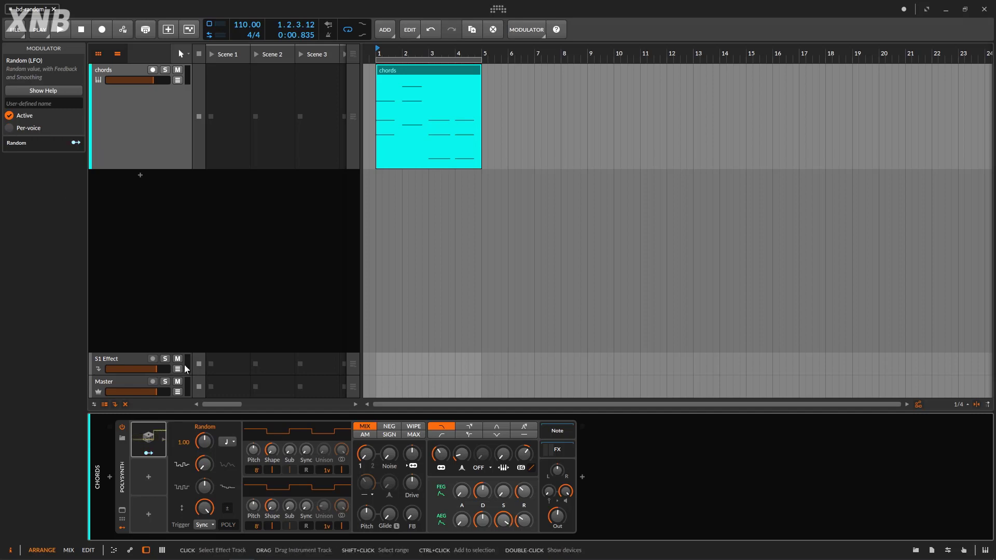
{"action": "left_click", "coordinate": [158, 438]}
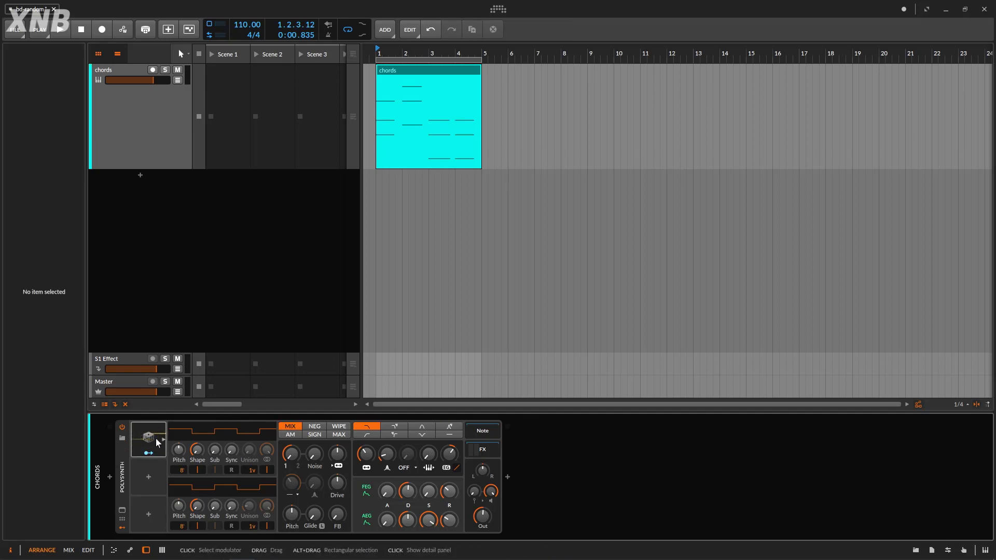
{"action": "left_click", "coordinate": [156, 441]}
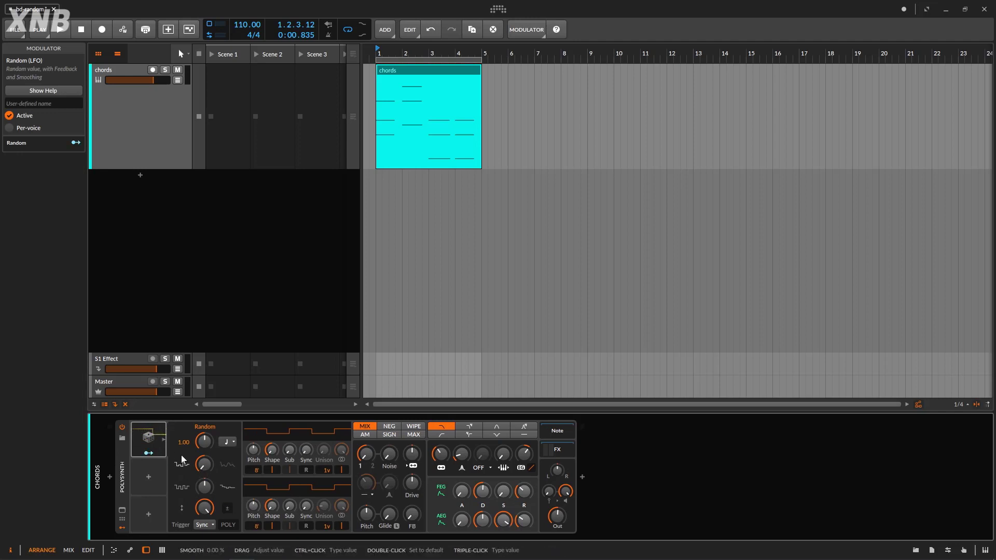
Map the Random modulator to the Polysynth's filter frequency with a modulation amount of +38.00.
{"action": "left_click", "coordinate": [152, 454]}
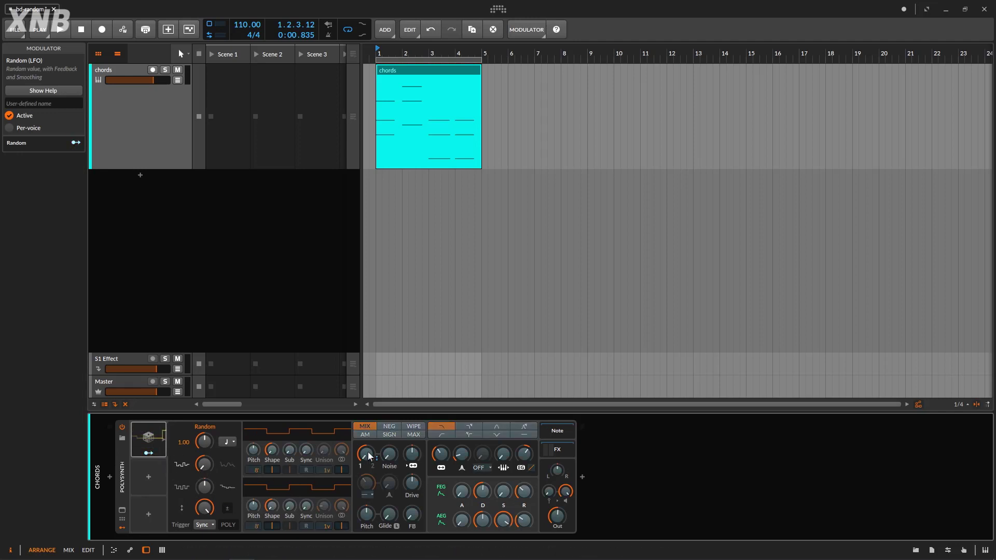
{"action": "left_click_drag", "start_coordinate": [440, 460], "coordinate": [440, 449]}
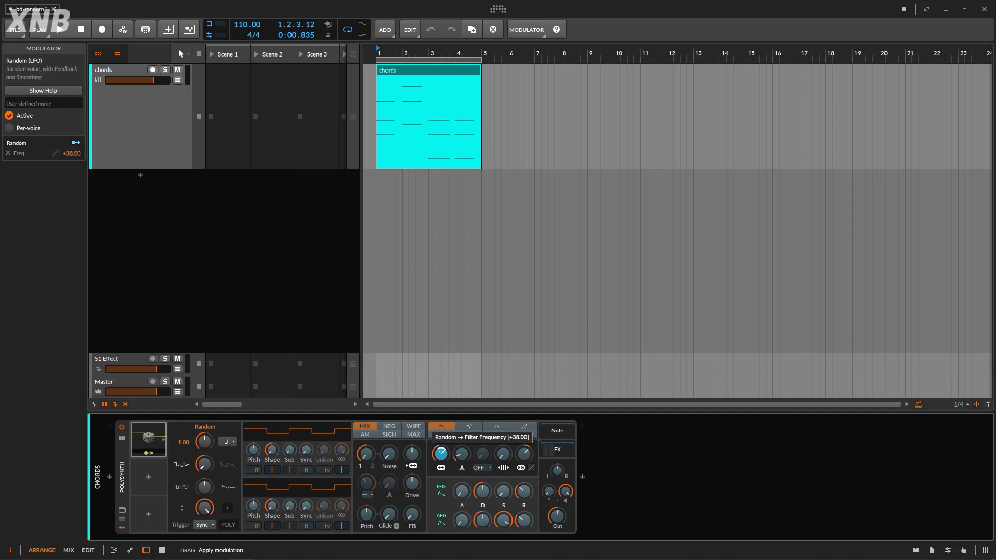
{"action": "left_click", "coordinate": [149, 453]}
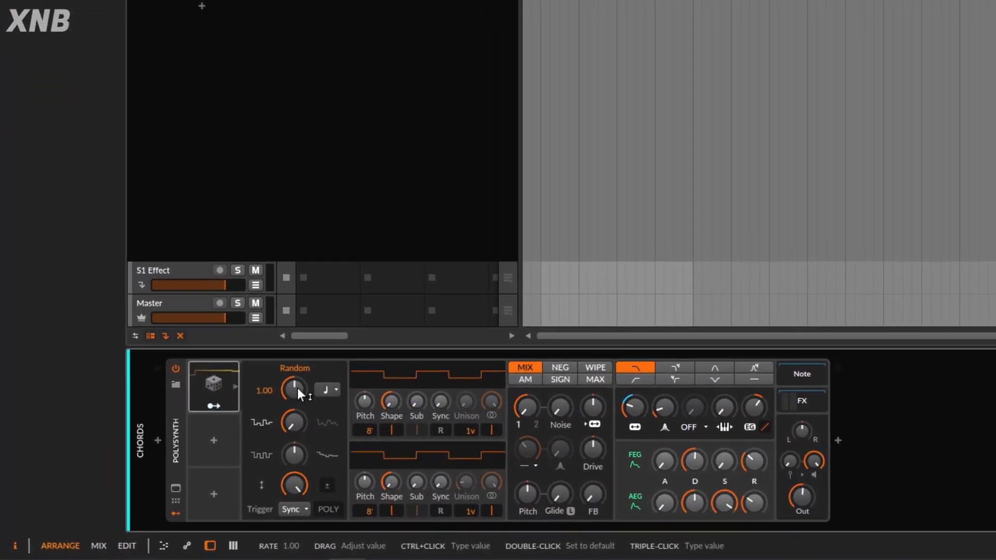
Set the Random modulator's timebase to 16th note and raise the filter frequency slightly during playback.
{"action": "left_click", "coordinate": [322, 390]}
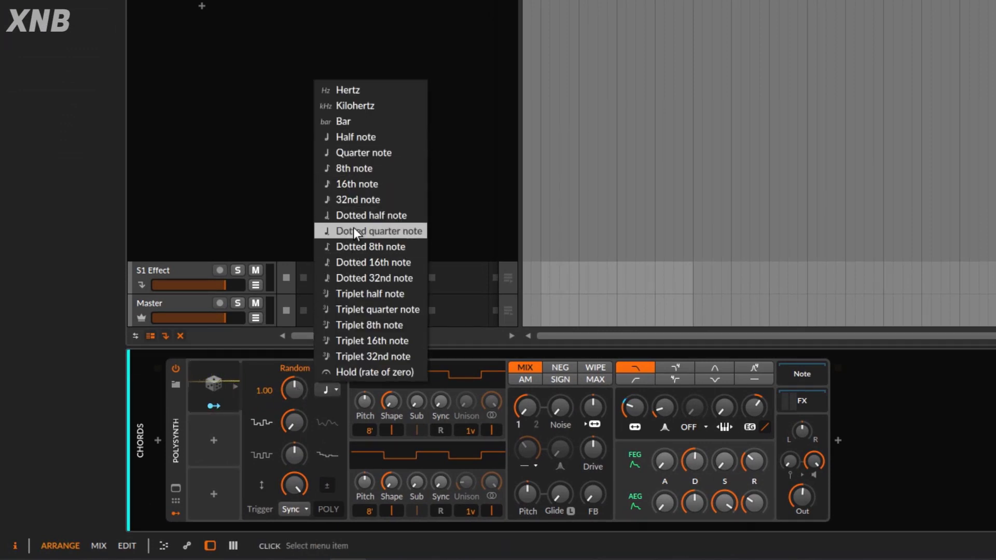
{"action": "left_click", "coordinate": [357, 185]}
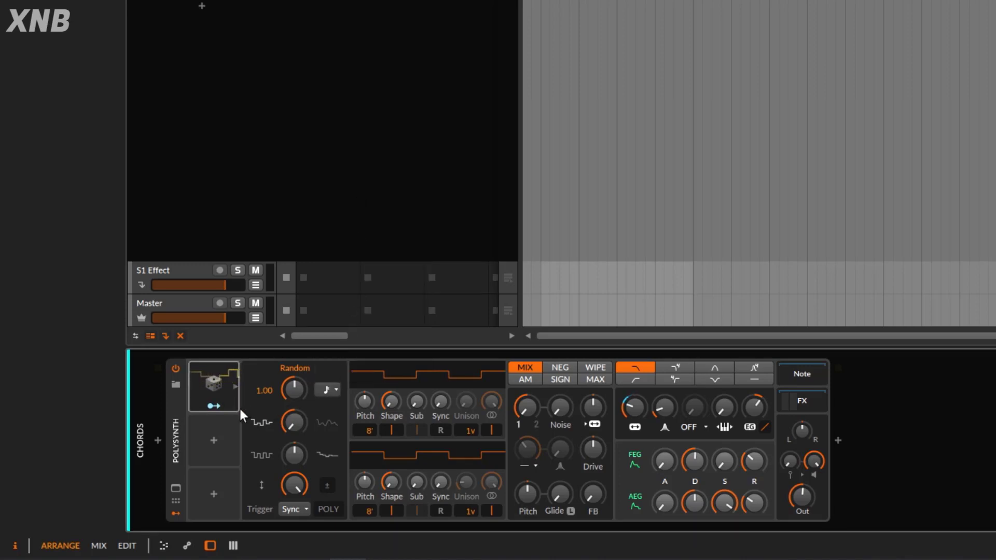
{"action": "key", "text": "space"}
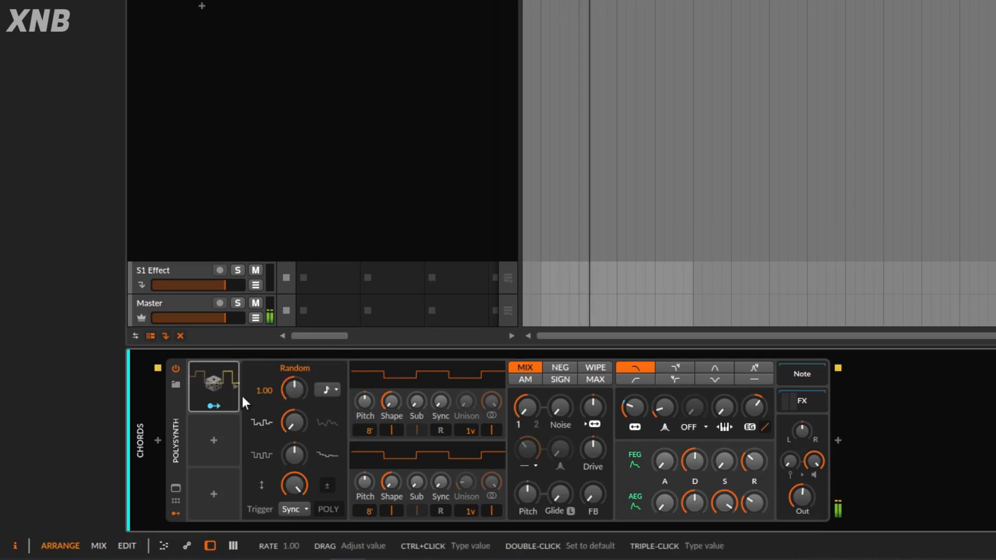
{"action": "left_click_drag", "start_coordinate": [634, 408], "coordinate": [634, 408]}
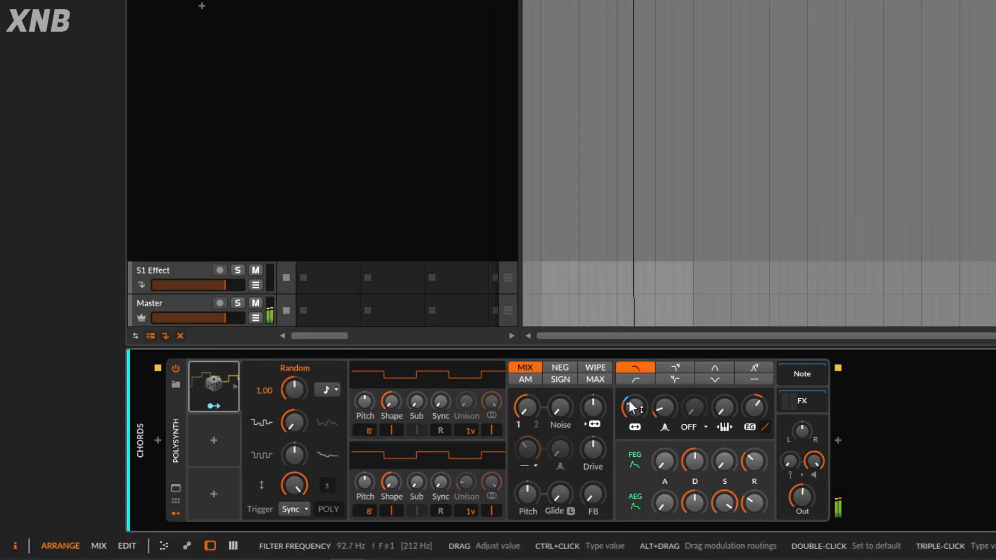
Try the Random modulator with a Quarter note timebase, followed by a Hertz timebase.
{"action": "left_click", "coordinate": [328, 389]}
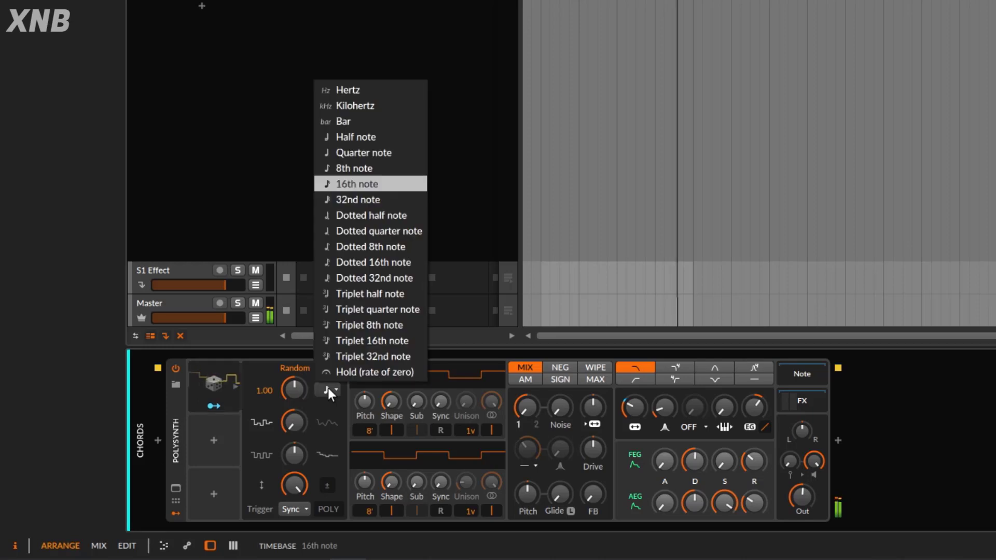
{"action": "left_click", "coordinate": [345, 158]}
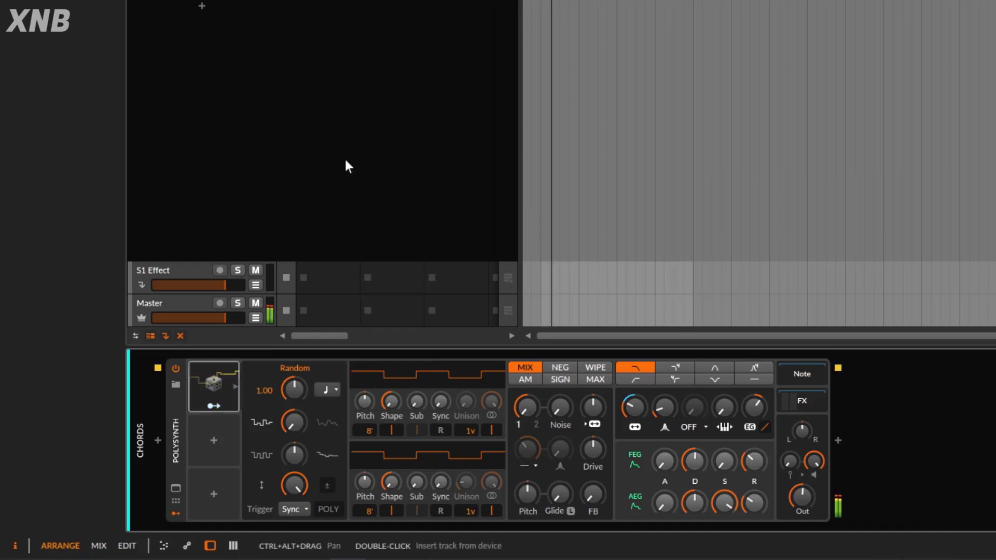
{"action": "left_click", "coordinate": [328, 390]}
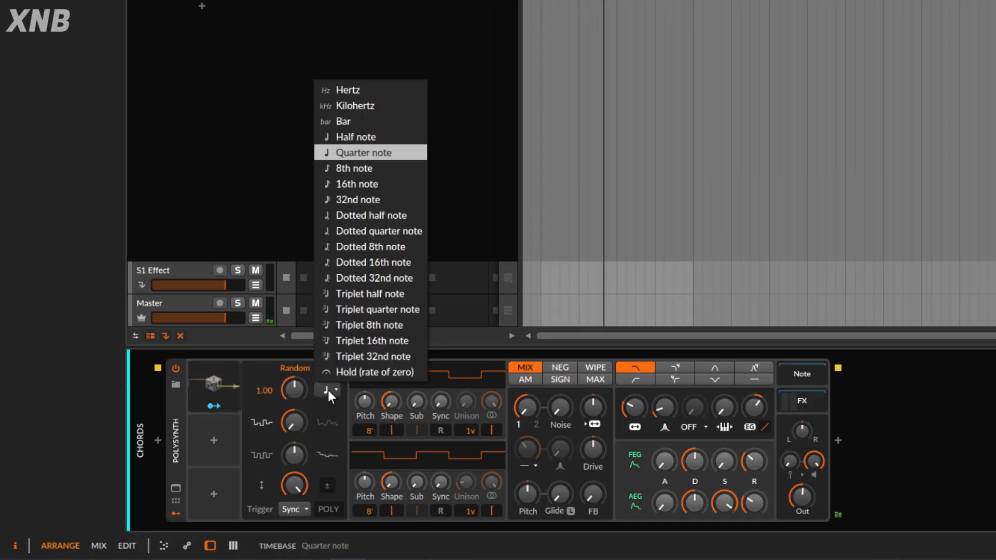
{"action": "left_click", "coordinate": [366, 90]}
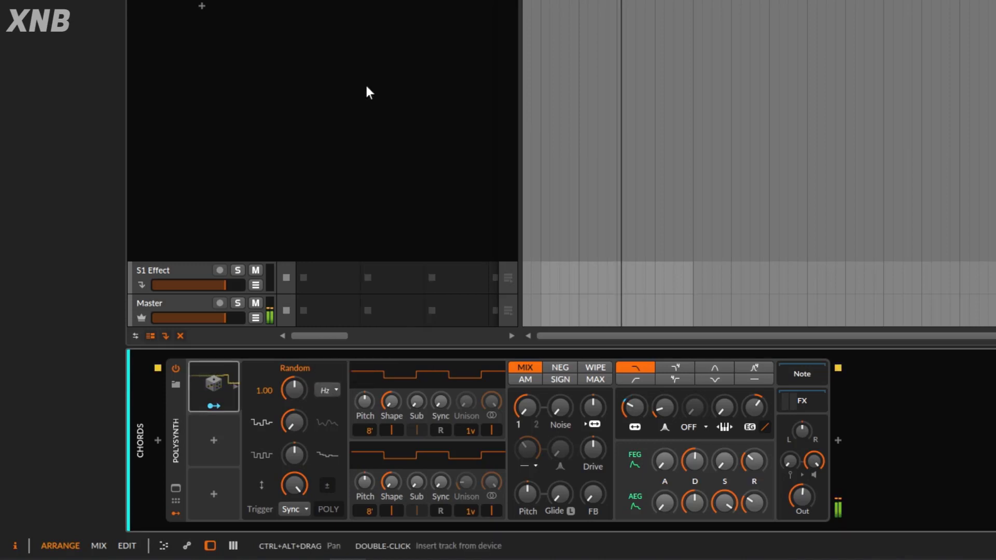
Audition the Random modulator's rate at about 0.26 Hz, followed by 5.13 Hz.
{"action": "left_click", "coordinate": [328, 390]}
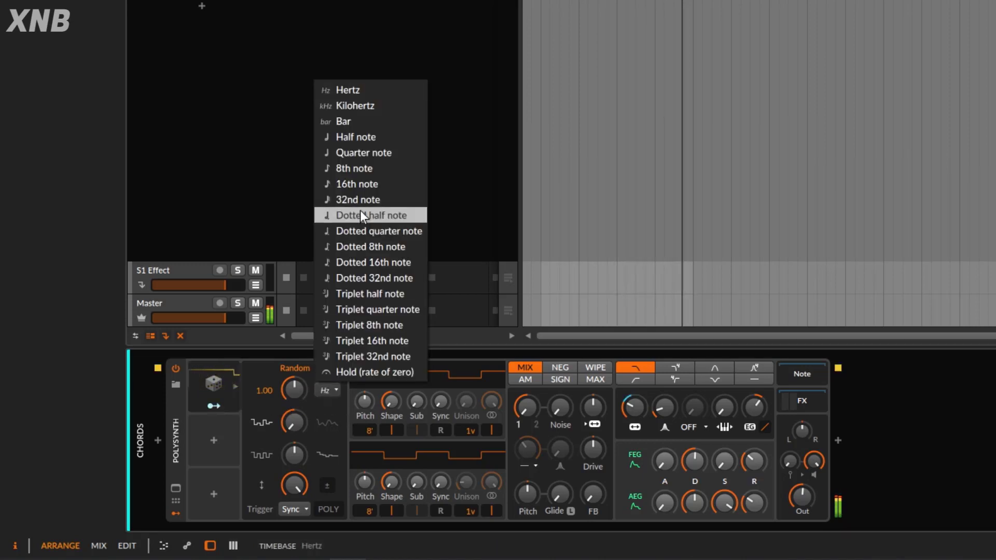
{"action": "left_click", "coordinate": [276, 14]}
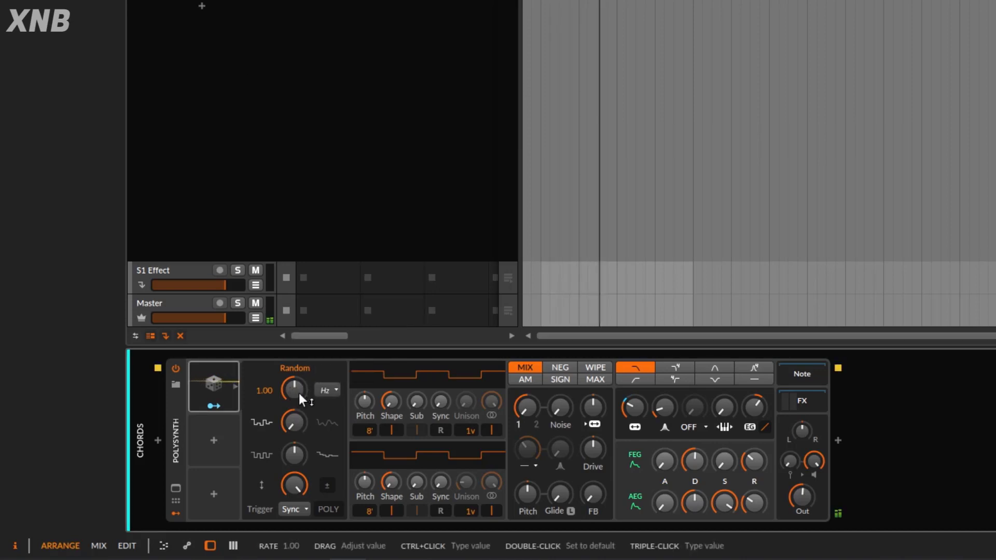
{"action": "left_click_drag", "start_coordinate": [294, 390], "coordinate": [294, 430]}
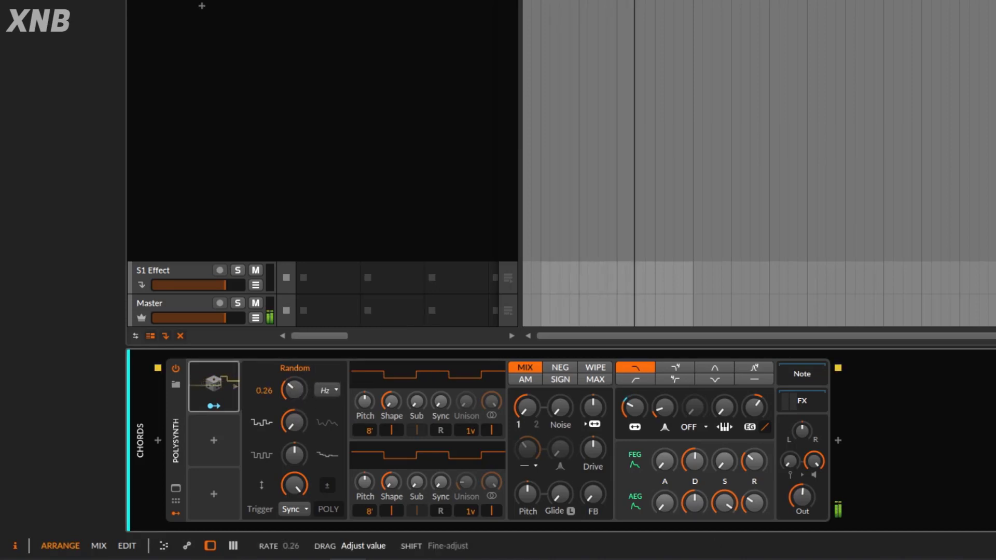
{"action": "mouse_move", "coordinate": [294, 390]}
{"action": "left_mouse_down"}
{"action": "mouse_move", "coordinate": [294, 402]}
{"action": "mouse_move", "coordinate": [294, 371]}
{"action": "mouse_move", "coordinate": [294, 386]}
{"action": "left_mouse_up"}
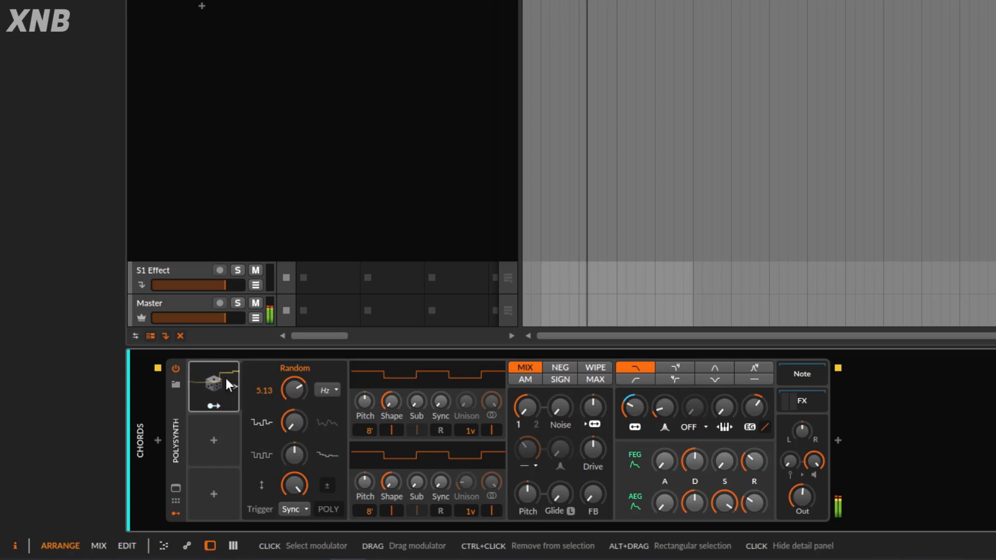
Reset the Random modulator's rate to the default 1.00 and set its timebase to 8th note.
{"action": "left_click", "coordinate": [214, 405]}
{"action": "double_click", "coordinate": [298, 388]}
{"action": "left_click", "coordinate": [337, 390]}
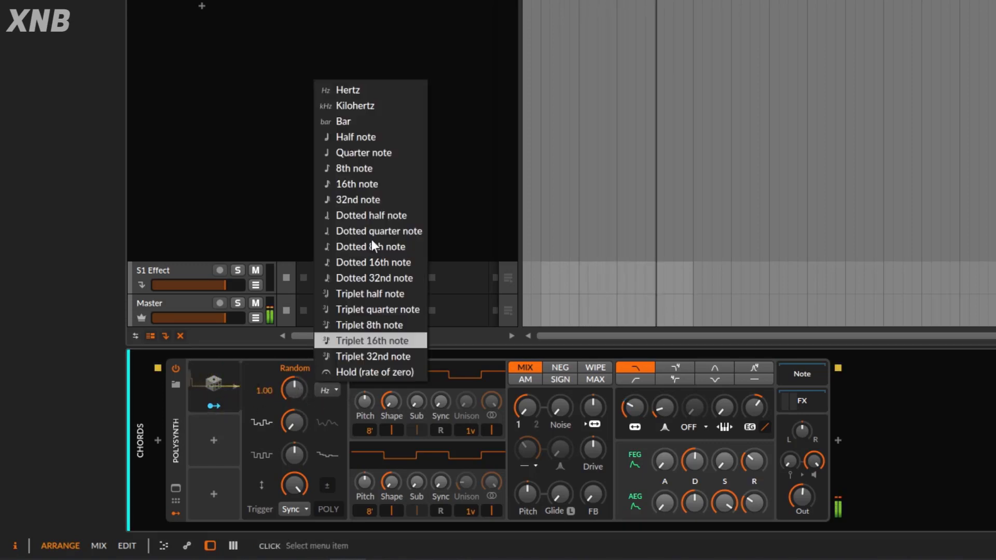
{"action": "left_click", "coordinate": [366, 168]}
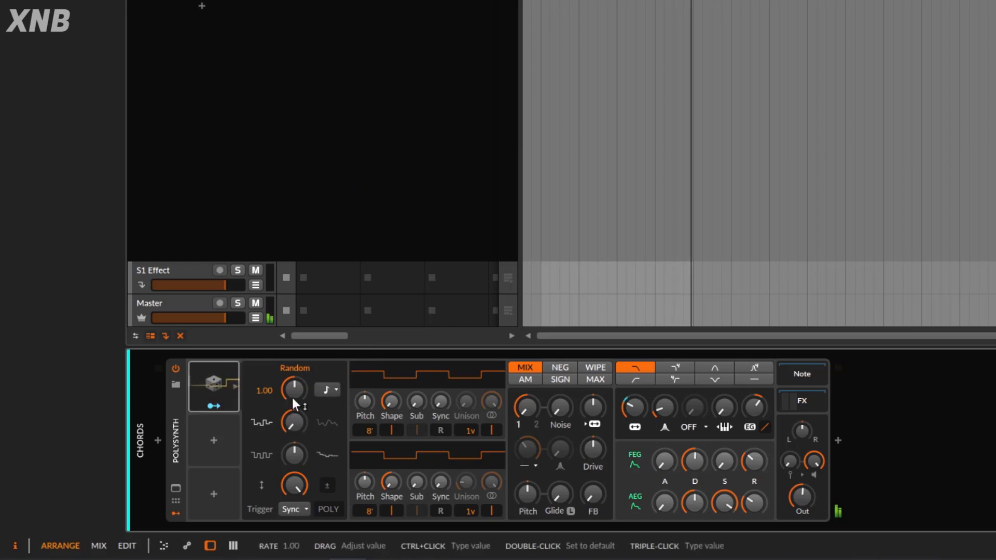
Compare a Random rate of 0.33 with the default 1.00, and a Quarter note timebase with 8th note.
{"action": "left_click_drag", "start_coordinate": [291, 394], "coordinate": [286, 415]}
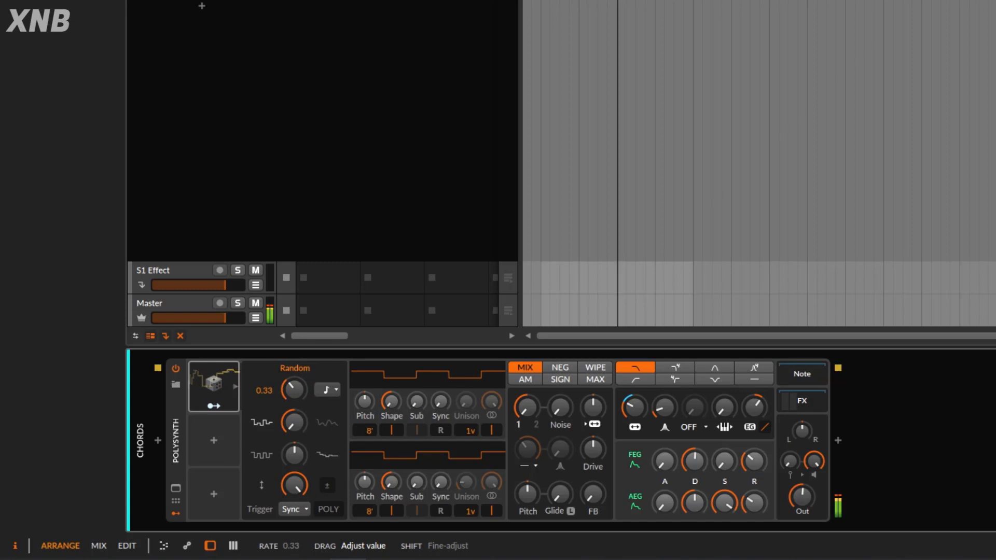
{"action": "double_click", "coordinate": [290, 392]}
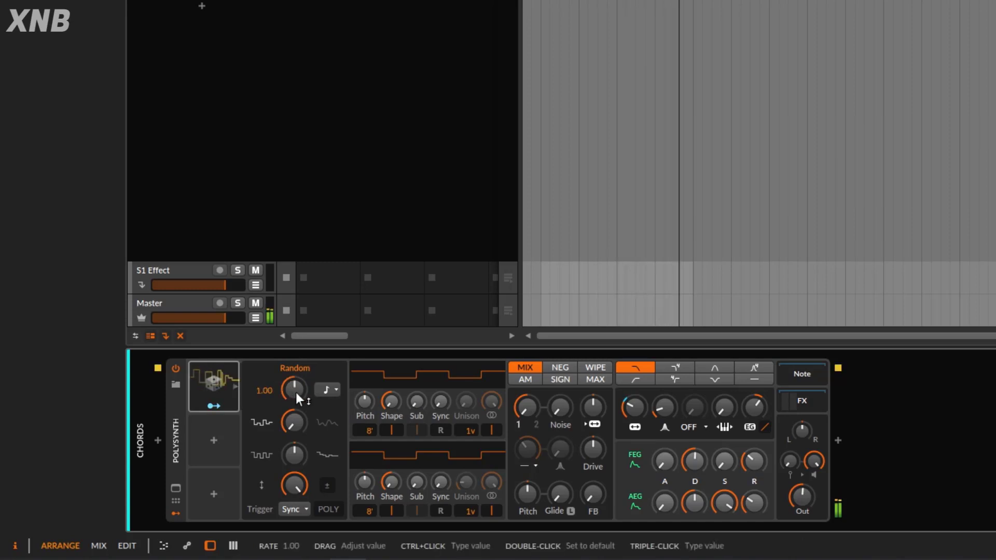
{"action": "left_click", "coordinate": [323, 390]}
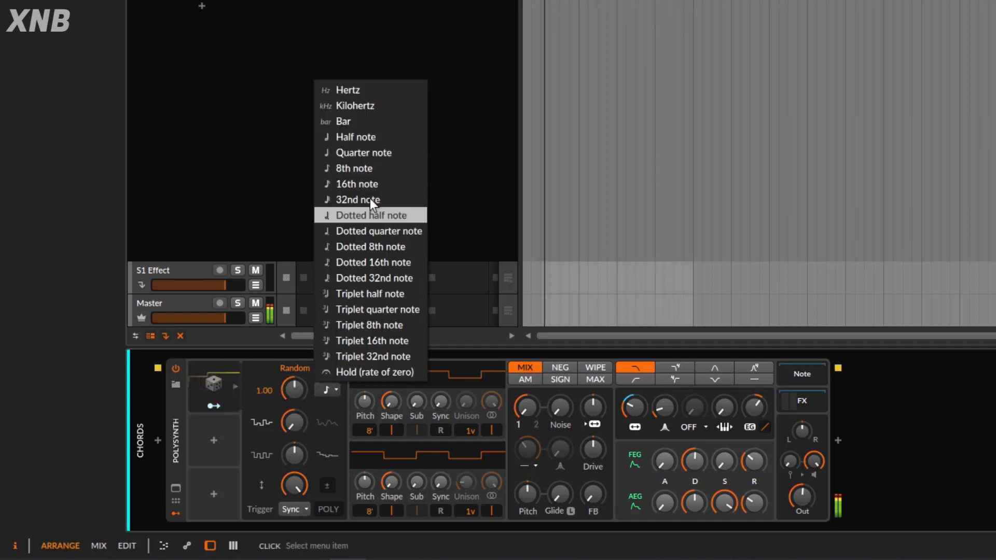
{"action": "left_click", "coordinate": [362, 151]}
{"action": "left_click", "coordinate": [326, 390]}
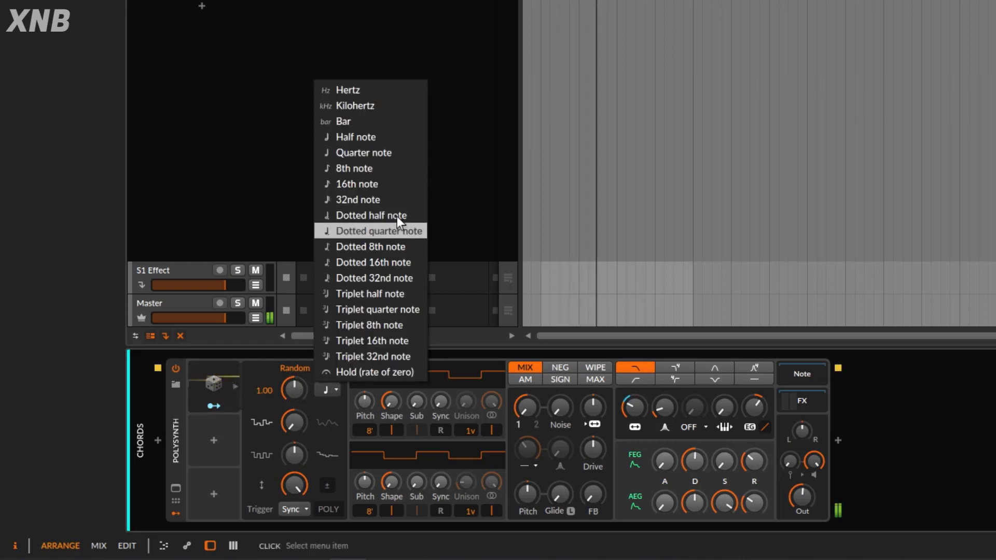
{"action": "left_click", "coordinate": [385, 167]}
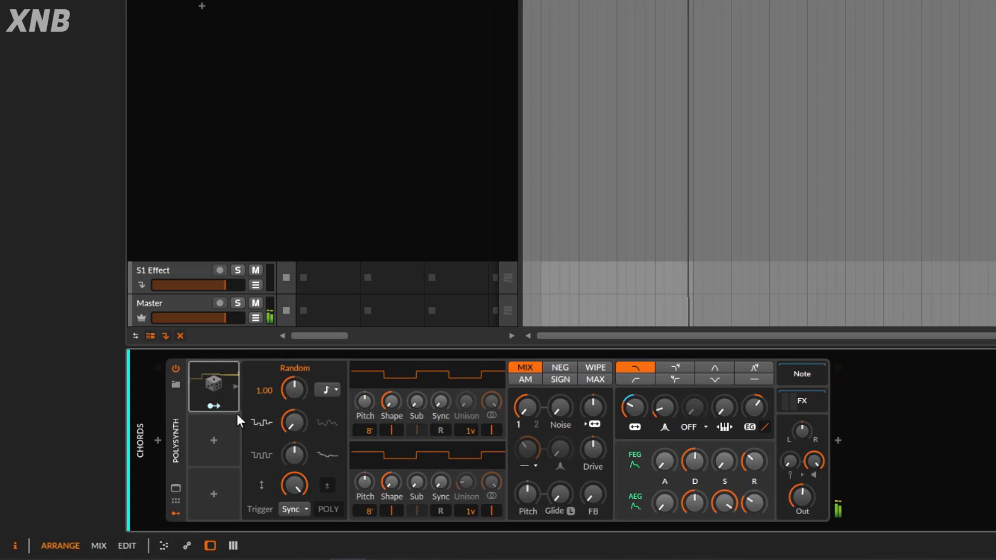
Raise the Random modulator's smoothing to 100% and audition it with a 16th note timebase.
{"action": "left_click_drag", "start_coordinate": [294, 421], "coordinate": [294, 415]}
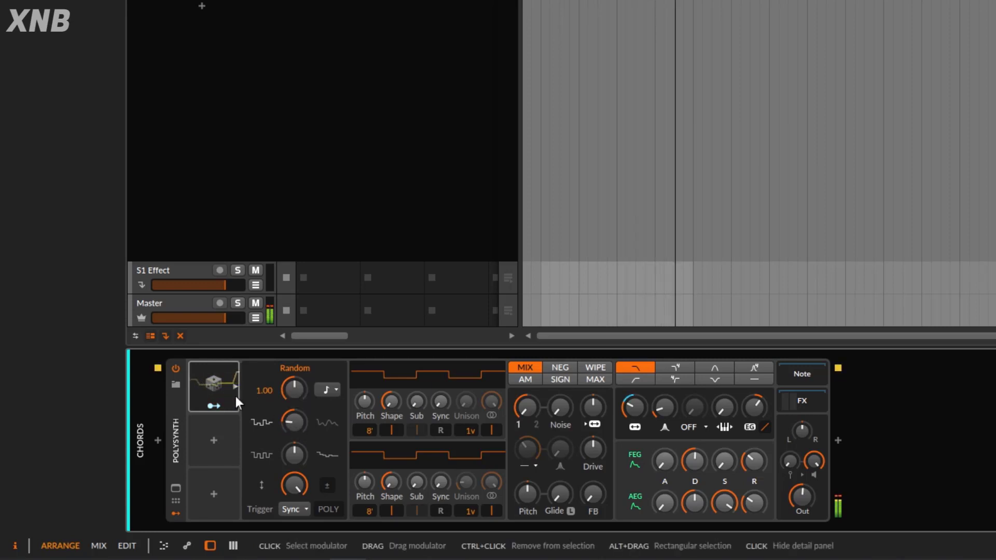
{"action": "mouse_move", "coordinate": [290, 415]}
{"action": "left_mouse_down"}
{"action": "mouse_move", "coordinate": [291, 373]}
{"action": "mouse_move", "coordinate": [297, 433]}
{"action": "left_mouse_up"}
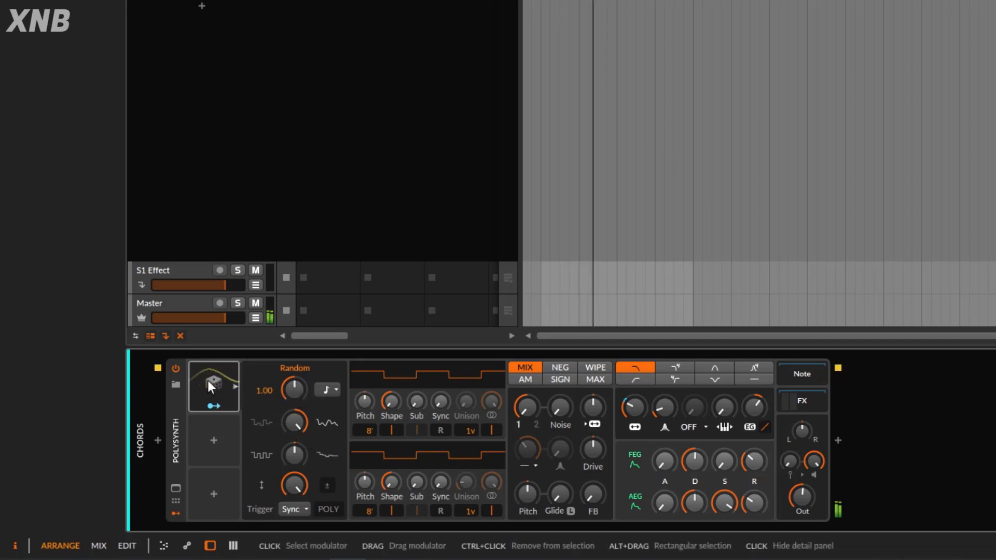
{"action": "left_click", "coordinate": [326, 389]}
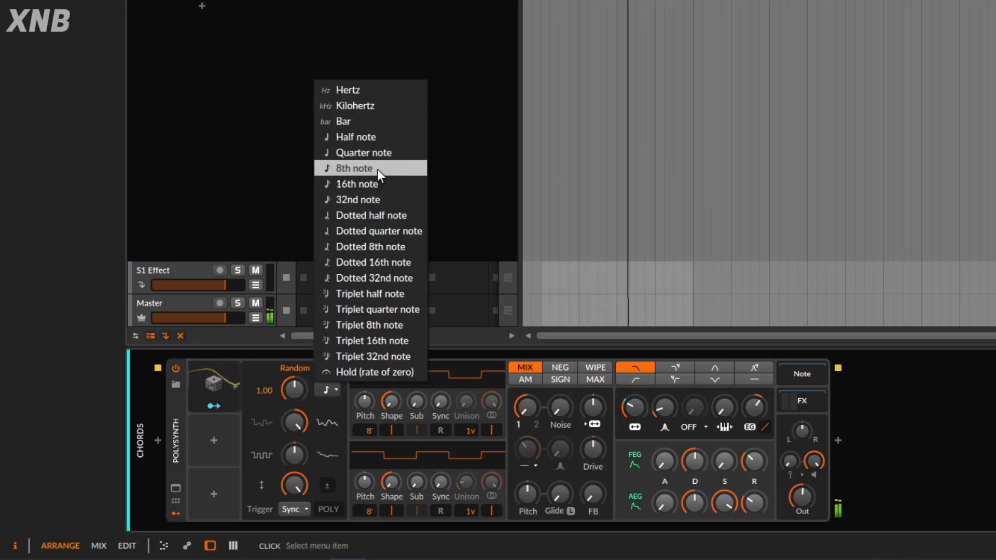
{"action": "left_click", "coordinate": [374, 184]}
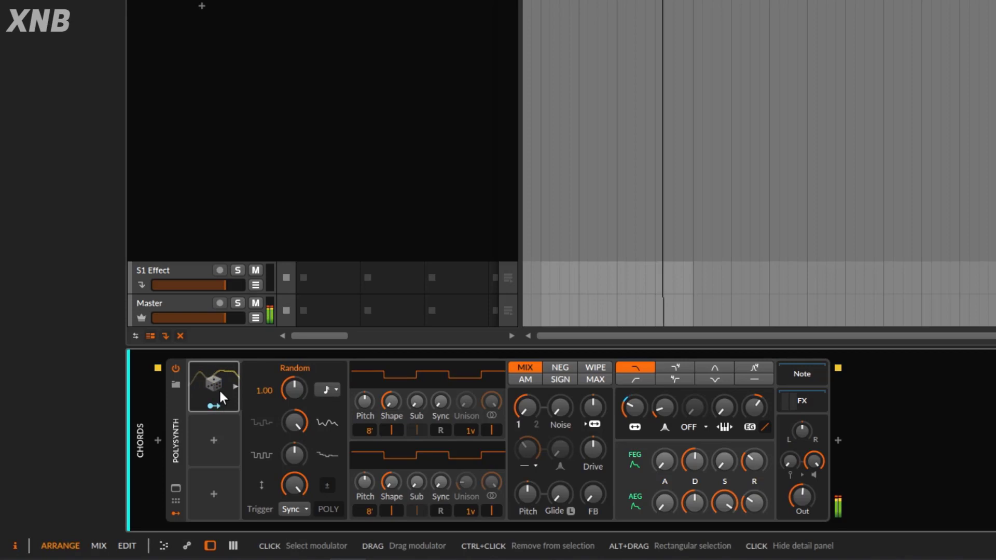
{"action": "left_click_drag", "start_coordinate": [213, 405], "coordinate": [627, 401]}
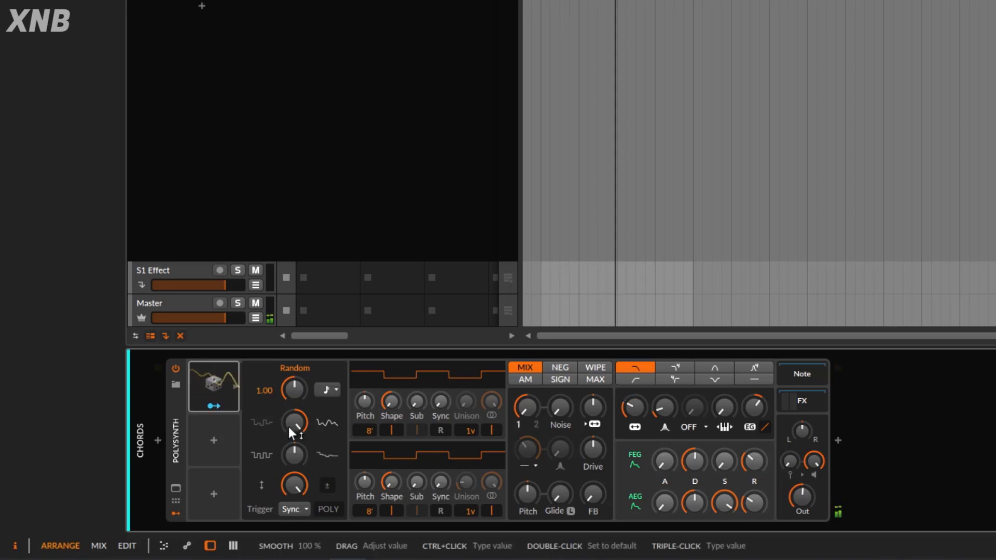
Lower the Random modulator's smoothing to about 28.5% and set its timebase to 8th note.
{"action": "left_click_drag", "start_coordinate": [293, 422], "coordinate": [293, 476]}
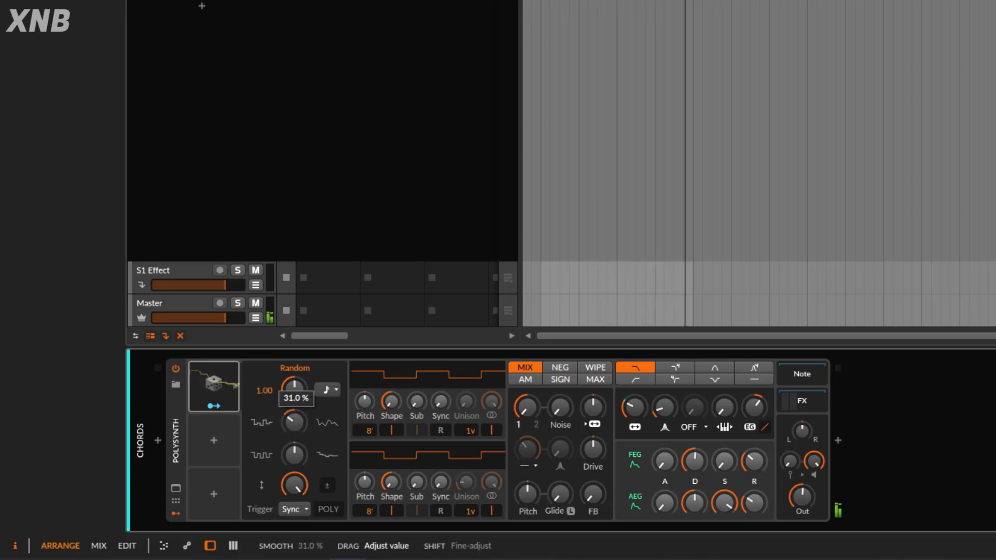
{"action": "left_click_drag", "start_coordinate": [294, 476], "coordinate": [293, 478]}
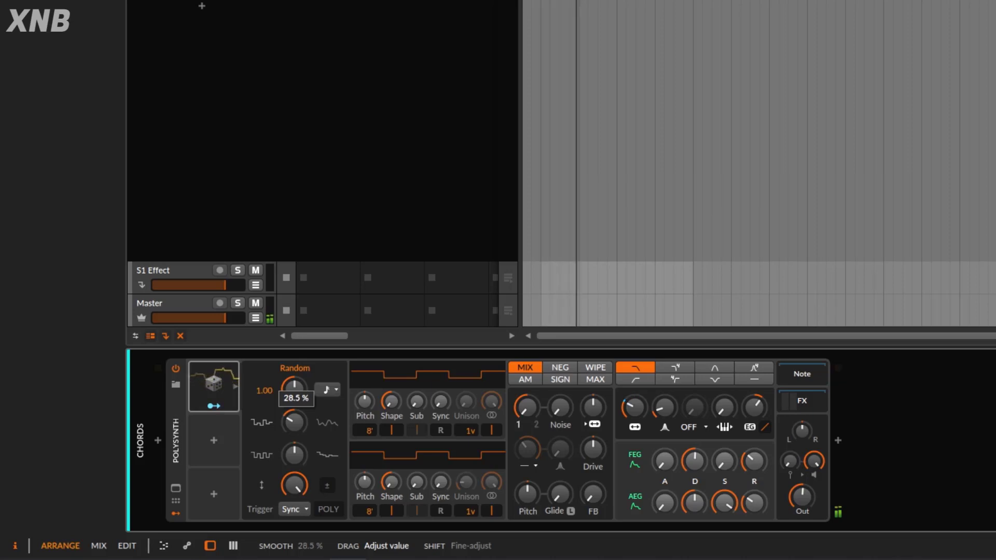
{"action": "left_click", "coordinate": [316, 385]}
{"action": "left_click", "coordinate": [341, 169]}
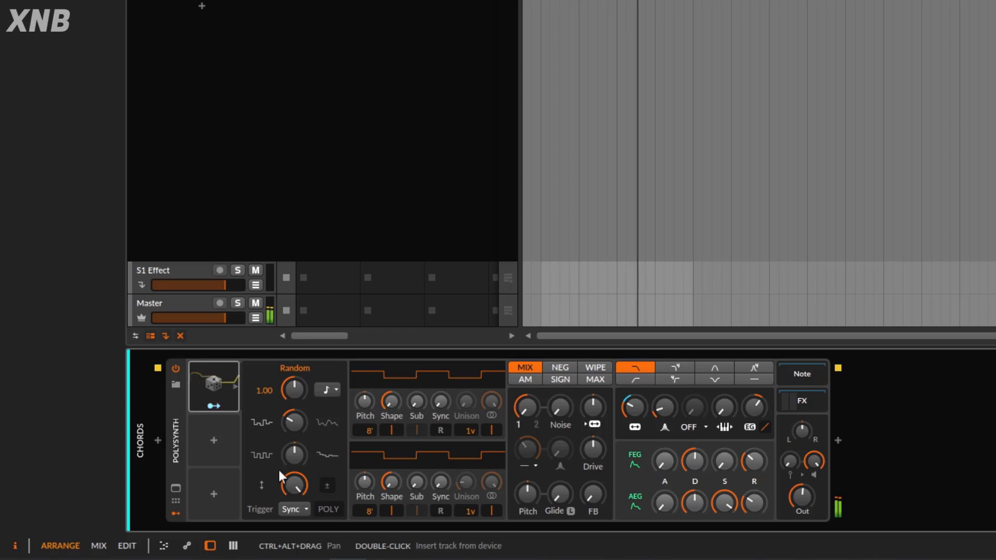
Set the Random modulator's smoothing to 0% and raise the filter frequency to 170 Hz.
{"action": "left_click_drag", "start_coordinate": [276, 445], "coordinate": [276, 450]}
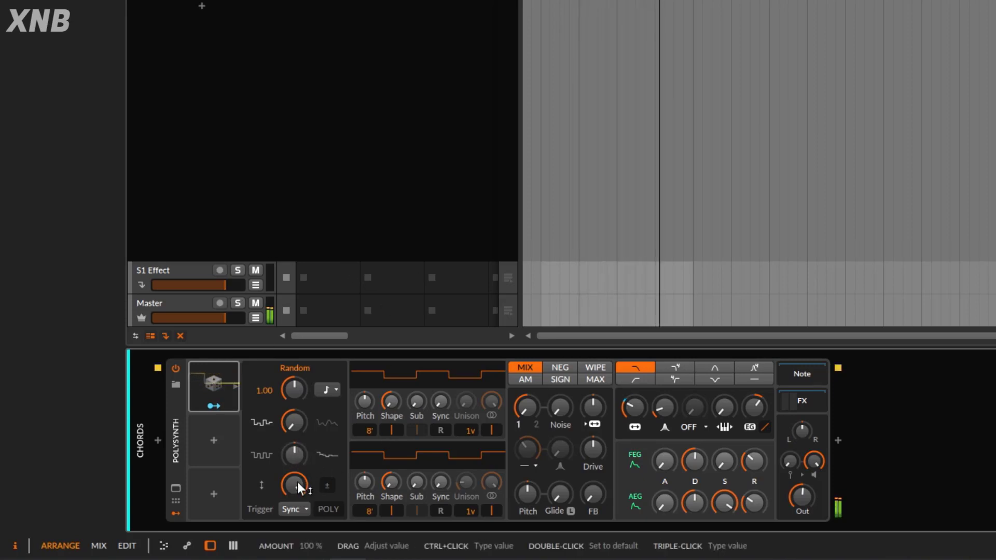
{"action": "left_click_drag", "start_coordinate": [627, 409], "coordinate": [632, 411]}
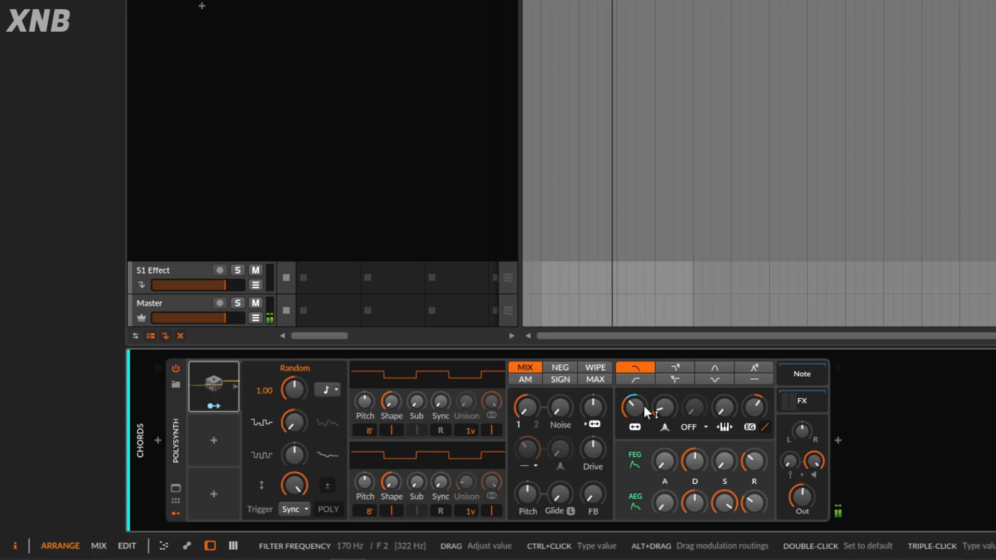
Compare the Random modulator's bipolar and unipolar output while adjusting the filter frequency.
{"action": "left_click", "coordinate": [327, 484]}
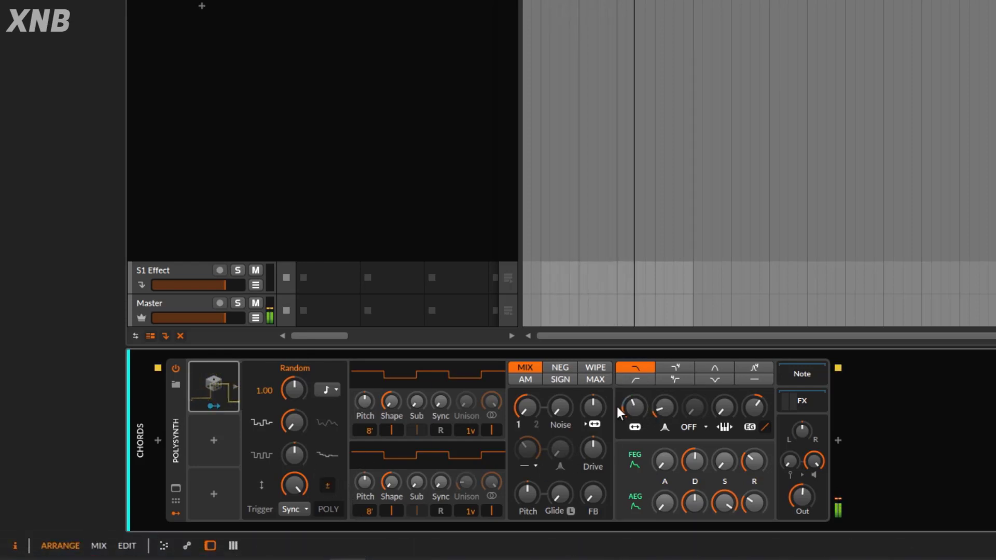
{"action": "left_click_drag", "start_coordinate": [634, 406], "coordinate": [633, 407]}
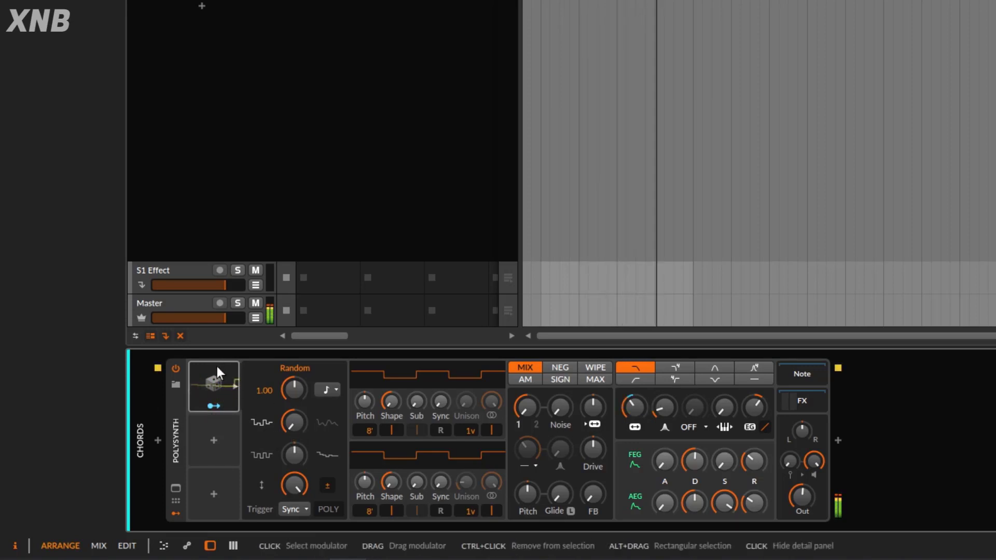
{"action": "left_click", "coordinate": [328, 484]}
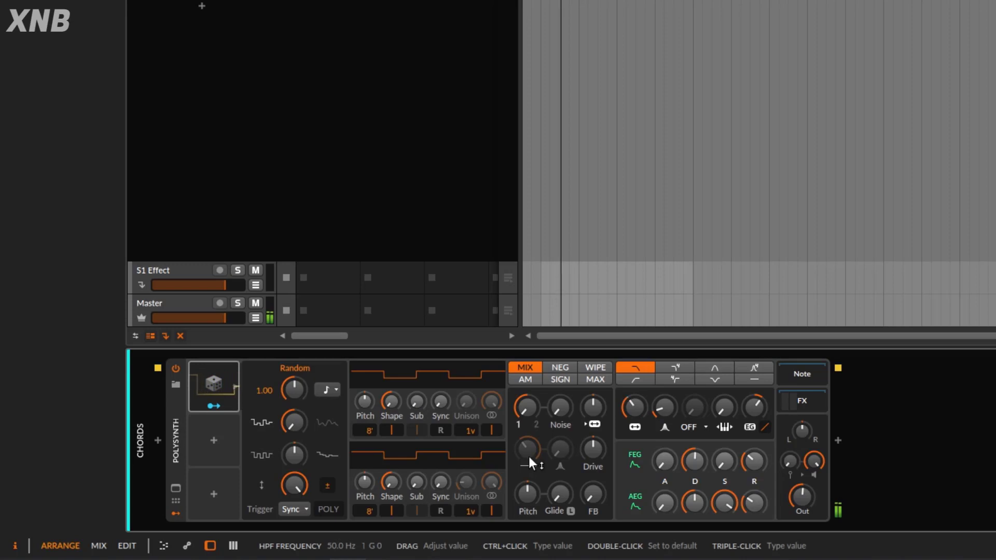
{"action": "left_click", "coordinate": [327, 481]}
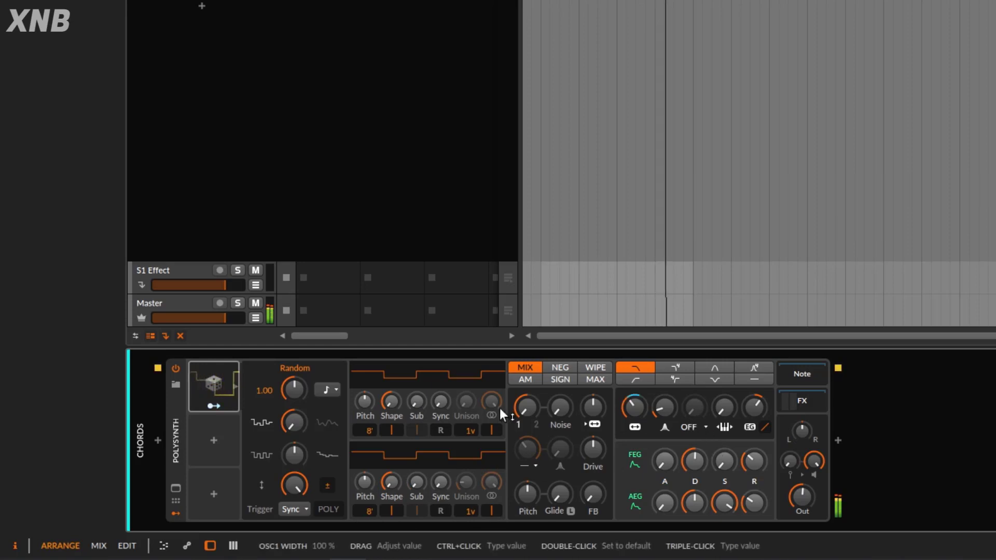
Try out the Random modulator's amount control and set the filter frequency to about 143 Hz.
{"action": "left_click", "coordinate": [593, 407]}
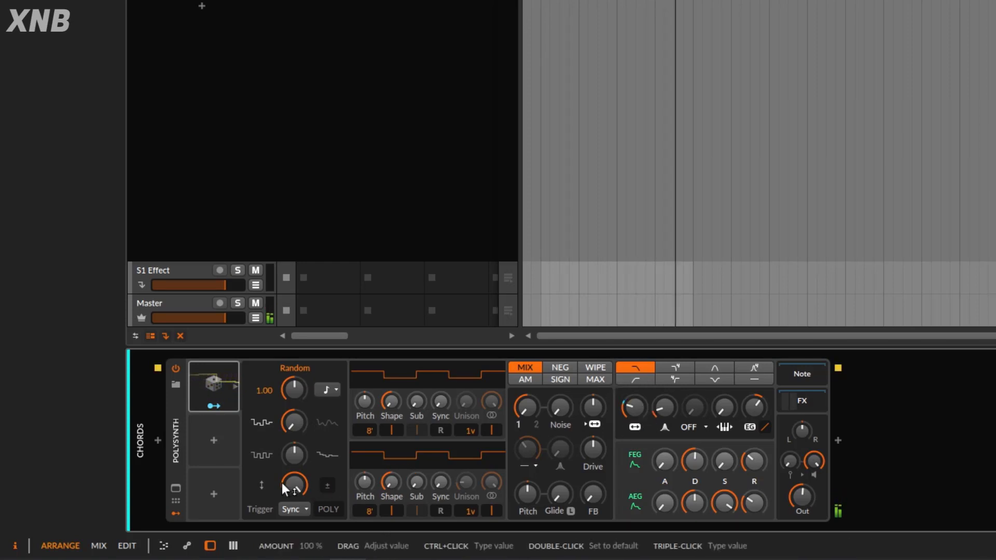
{"action": "left_click_drag", "start_coordinate": [287, 480], "coordinate": [289, 478]}
{"action": "left_click_drag", "start_coordinate": [634, 409], "coordinate": [633, 399]}
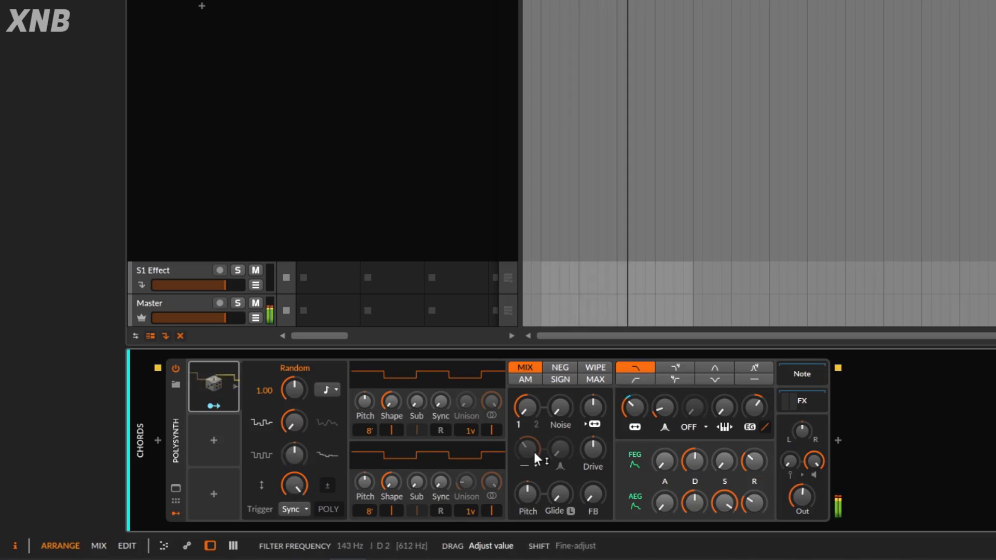
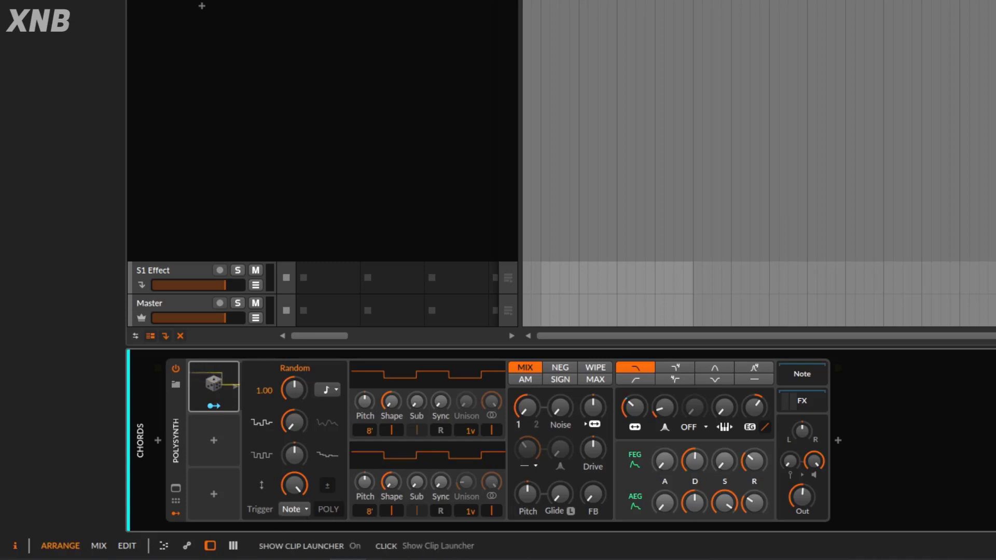
Play the chords, switch the Random modulator's trigger mode to Sync, and restart playback to audition it.
{"action": "key", "text": "space"}
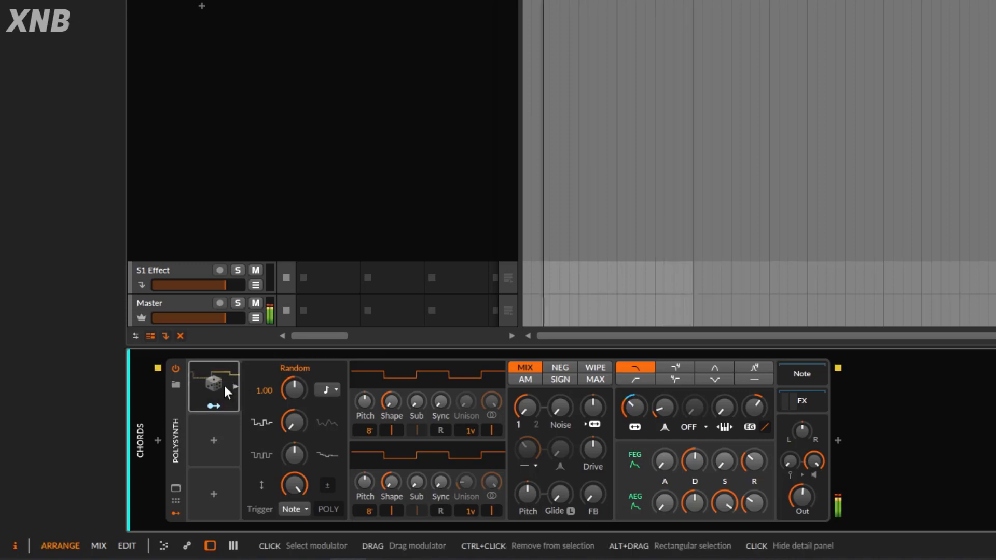
{"action": "left_click", "coordinate": [296, 508]}
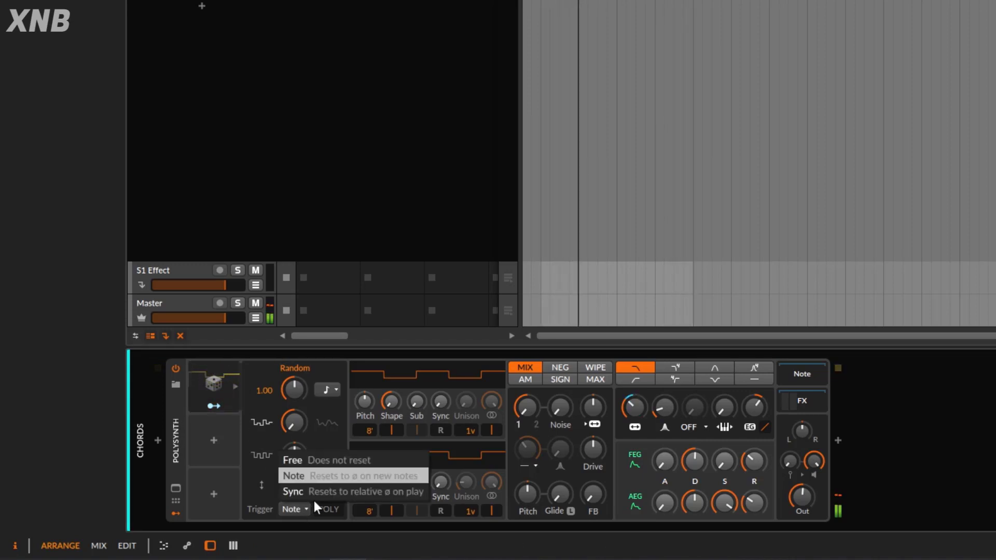
{"action": "left_click", "coordinate": [312, 495]}
{"action": "key", "text": "space"}
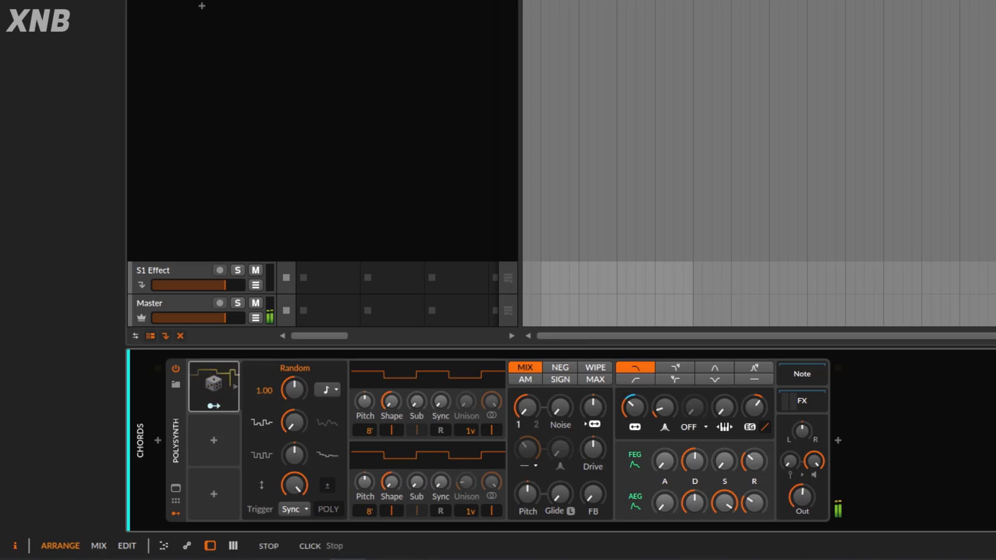
{"action": "key", "text": "space"}
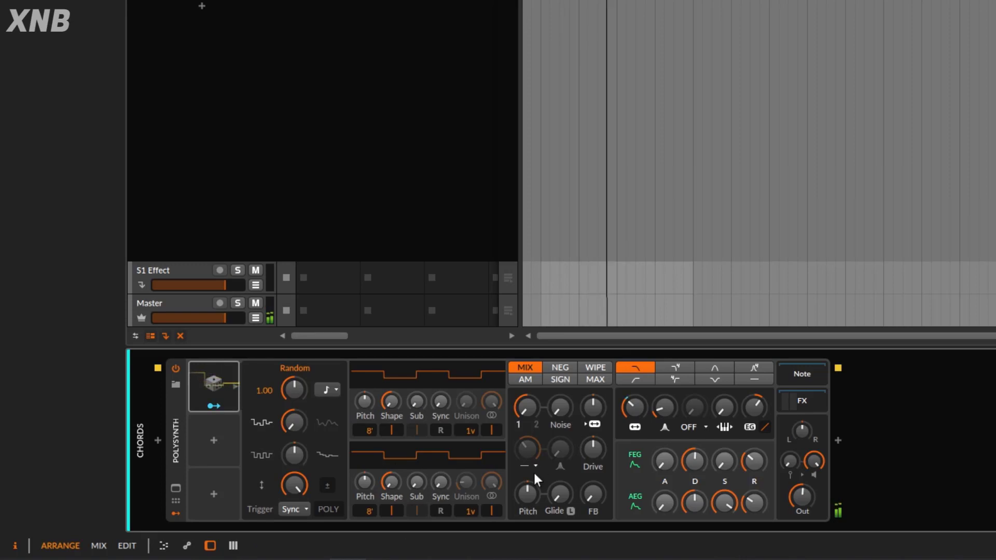
Set the Random modulator's trigger mode to Note and review its timebase options, keeping 8th note.
{"action": "left_click", "coordinate": [304, 507]}
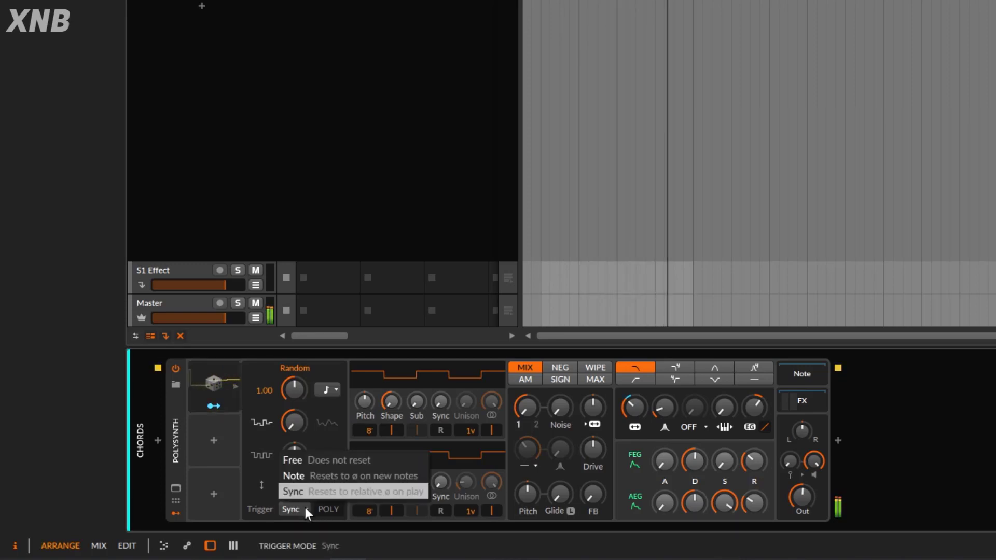
{"action": "left_click", "coordinate": [321, 479]}
{"action": "left_click", "coordinate": [328, 392]}
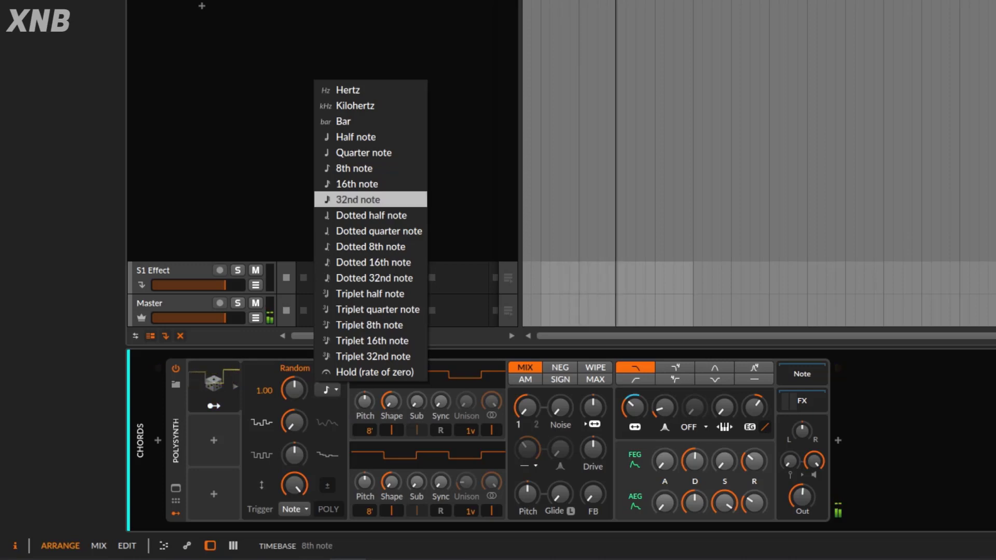
{"action": "left_click", "coordinate": [291, 66]}
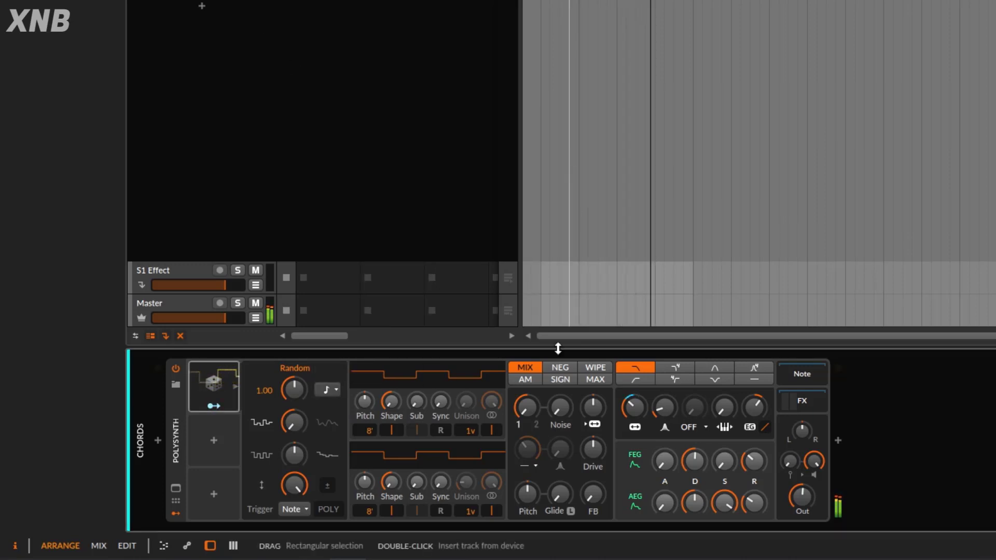
{"action": "left_click", "coordinate": [291, 509]}
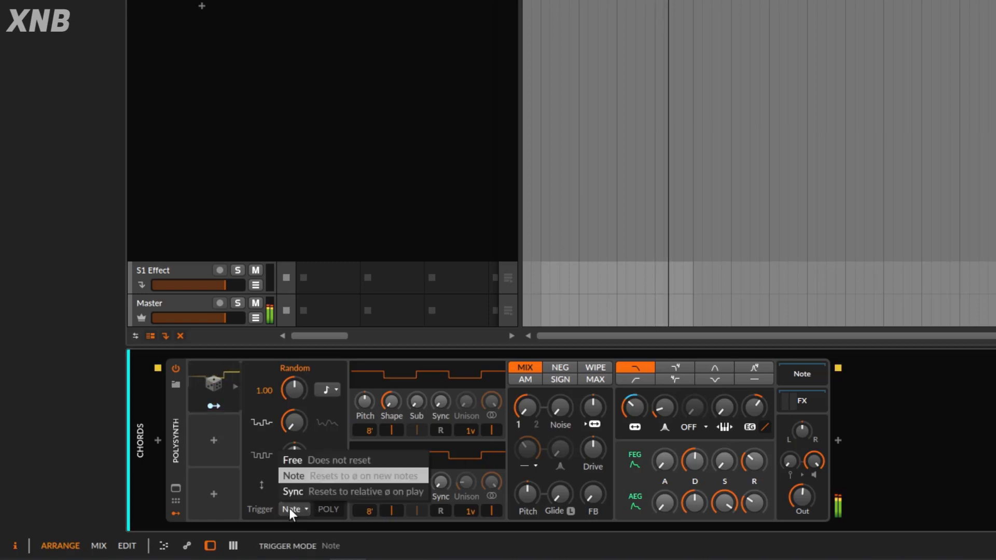
{"action": "left_click", "coordinate": [294, 476]}
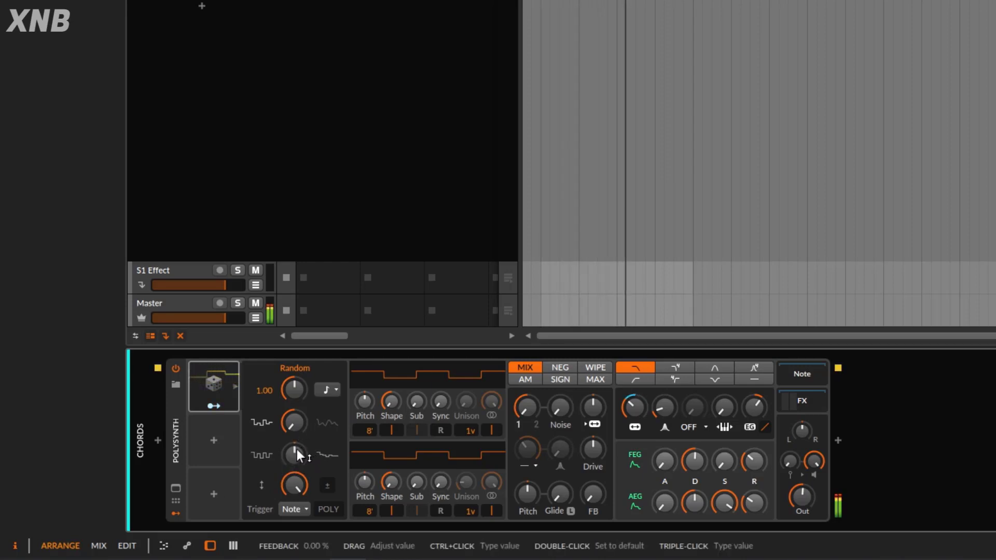
Audition the Random modulator's feedback at −100% and at its positive maximum, and return it to 0%.
{"action": "left_click_drag", "start_coordinate": [296, 449], "coordinate": [296, 506]}
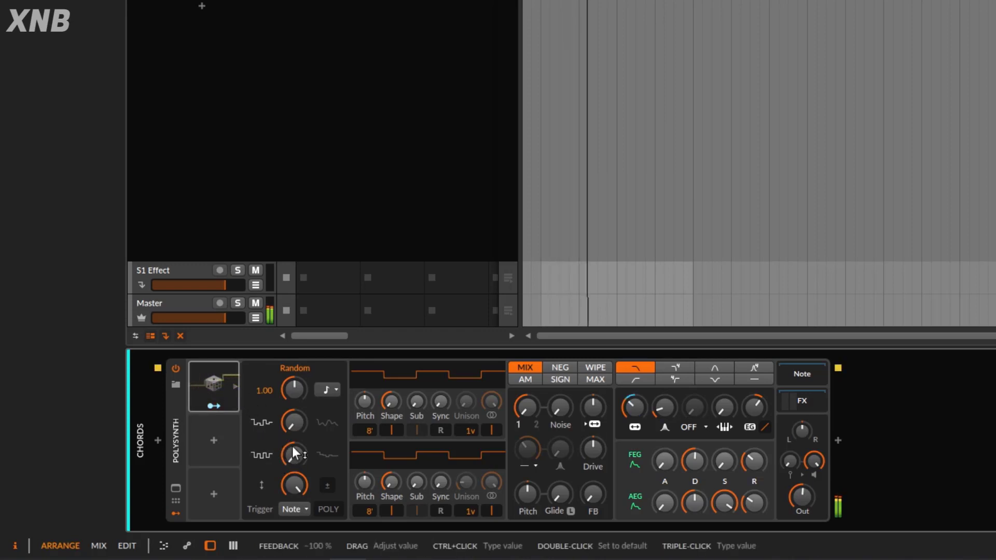
{"action": "left_click_drag", "start_coordinate": [296, 457], "coordinate": [296, 399]}
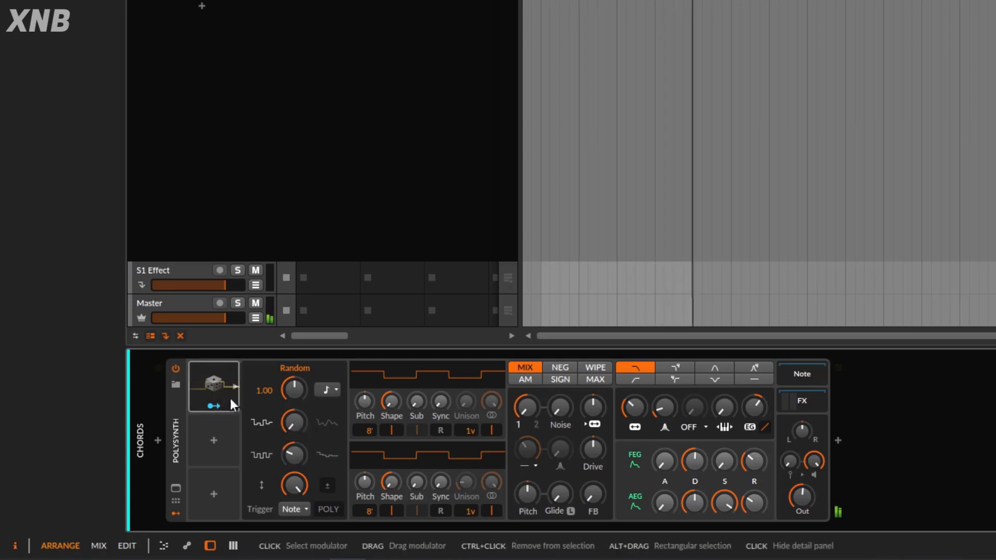
{"action": "left_click_drag", "start_coordinate": [297, 456], "coordinate": [297, 413]}
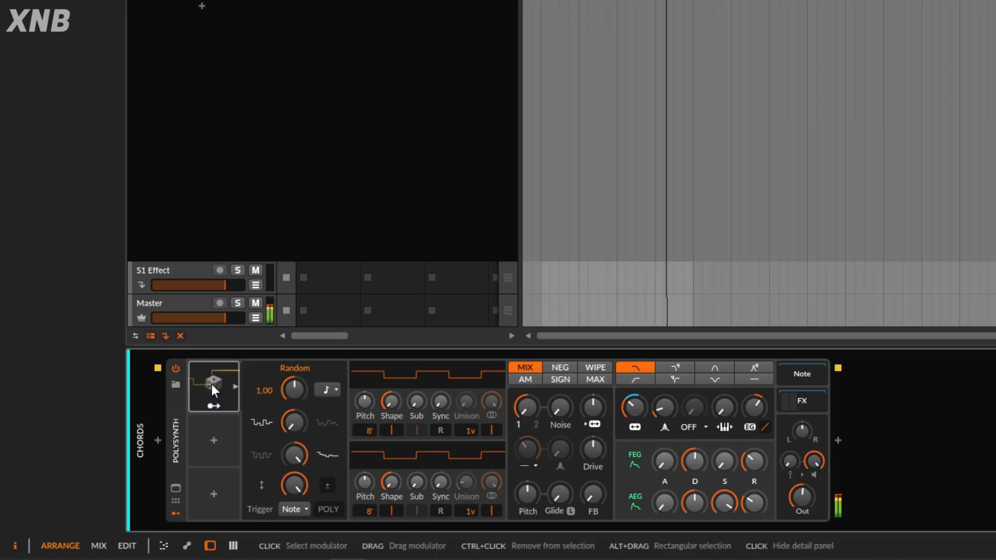
{"action": "left_click_drag", "start_coordinate": [302, 434], "coordinate": [294, 424]}
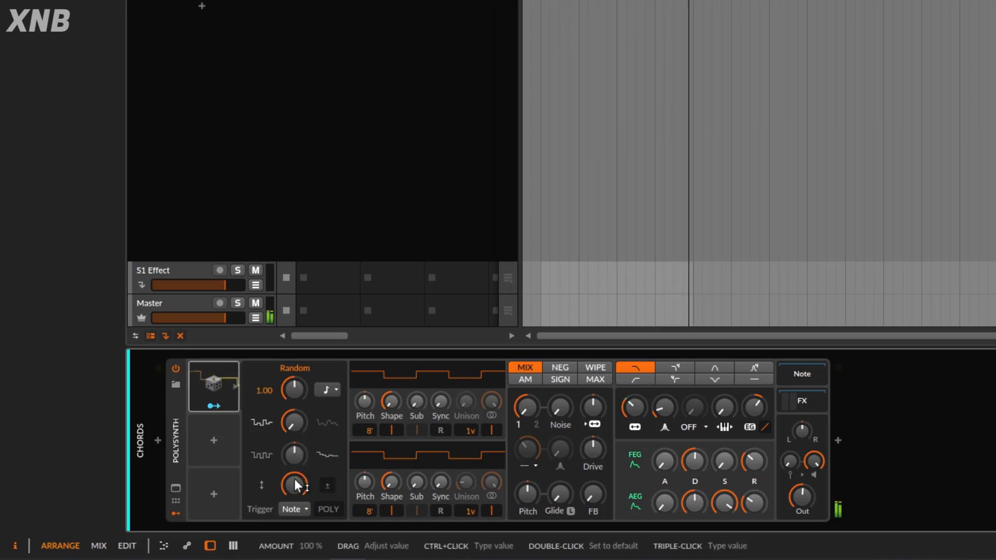
Make the Random modulator bipolar and audition feedback at 32% and −100%, resetting it to default and stopping playback.
{"action": "left_click", "coordinate": [326, 482]}
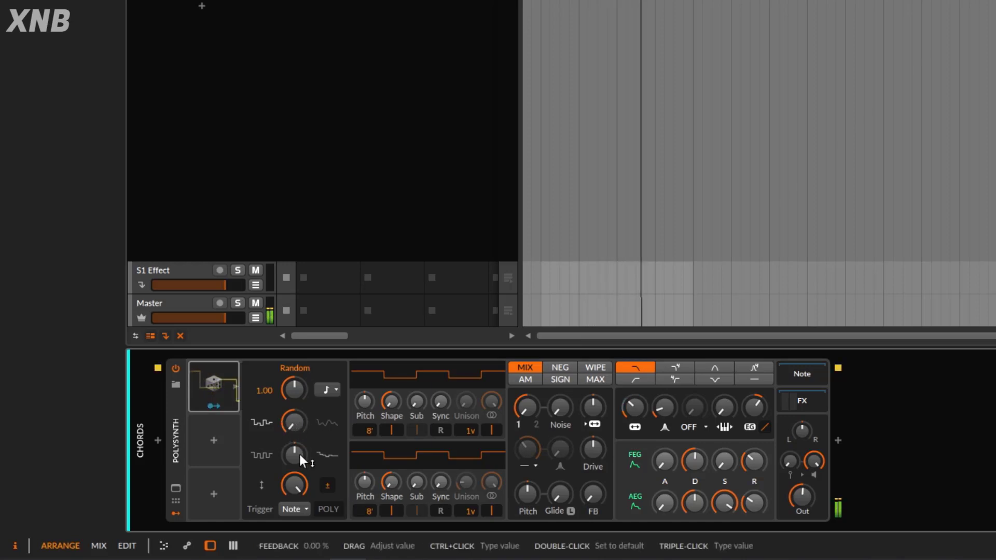
{"action": "left_click_drag", "start_coordinate": [295, 459], "coordinate": [295, 425]}
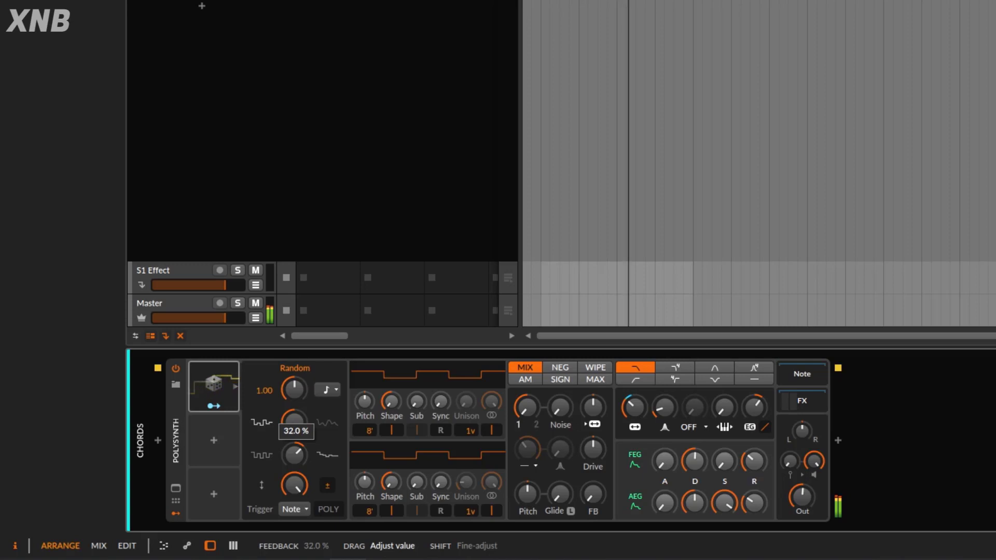
{"action": "left_click_drag", "start_coordinate": [295, 455], "coordinate": [295, 498]}
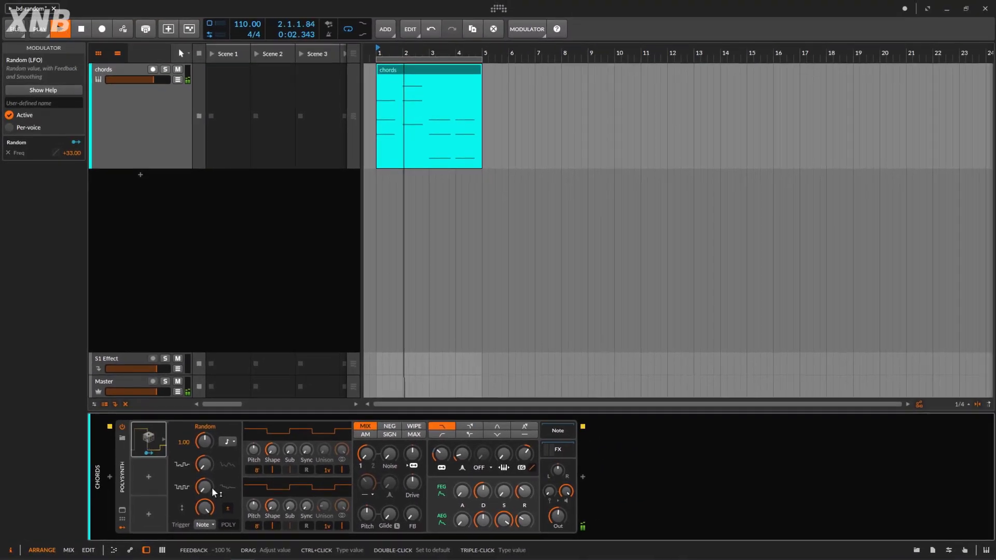
{"action": "double_click", "coordinate": [213, 487]}
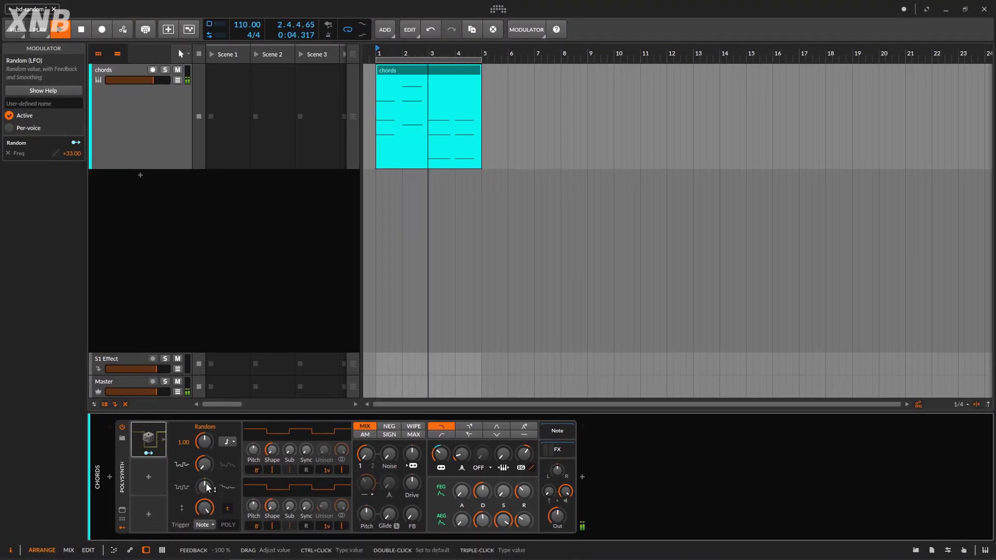
{"action": "key", "text": "space"}
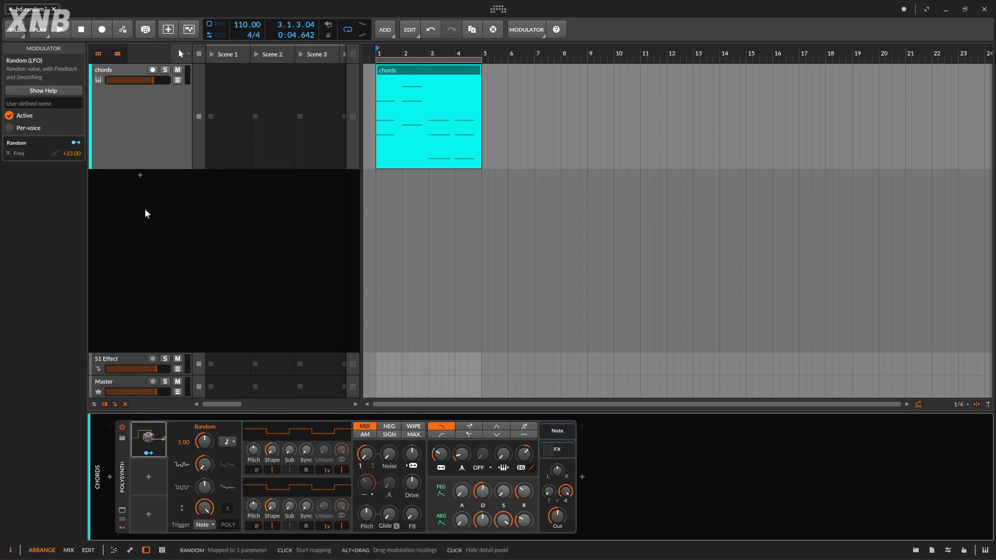
Restart playback, set the Random modulator's timebase to 16th note, and raise the filter frequency to about 221 Hz.
{"action": "left_click", "coordinate": [72, 33]}
{"action": "left_click", "coordinate": [68, 31]}
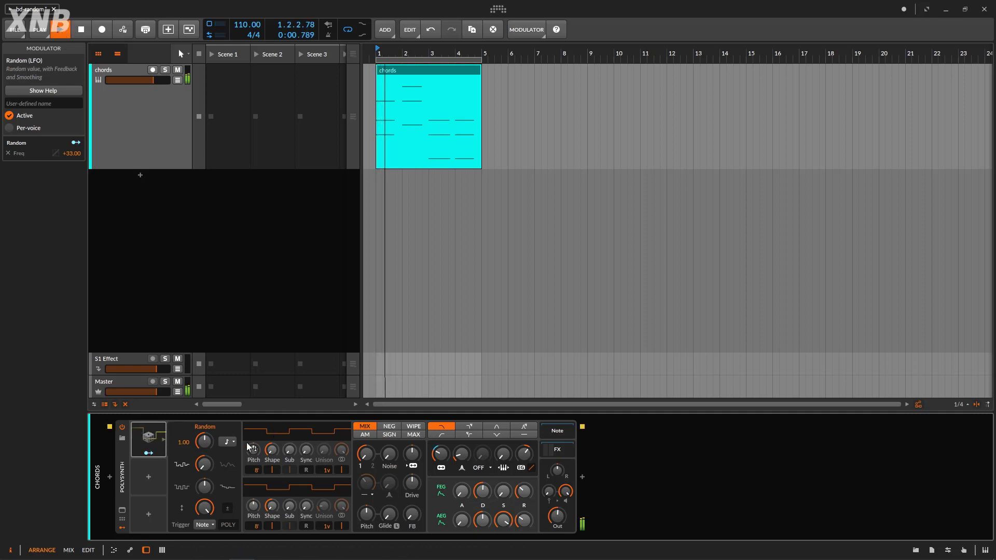
{"action": "left_click", "coordinate": [227, 441]}
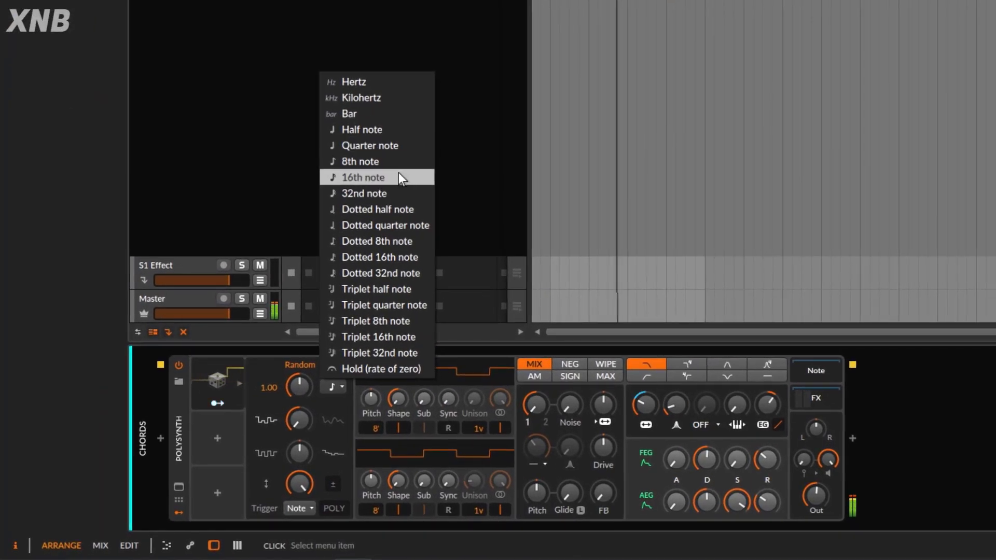
{"action": "left_click", "coordinate": [398, 177]}
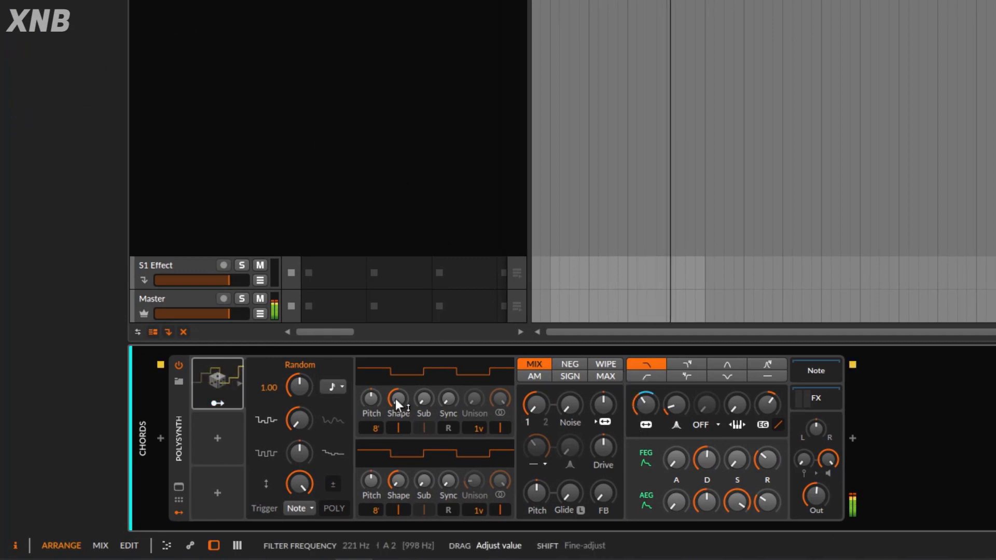
Map the Random modulator to the Polysynth's filter resonance with a positive modulation amount.
{"action": "left_click", "coordinate": [218, 404]}
{"action": "left_click_drag", "start_coordinate": [675, 405], "coordinate": [676, 401]}
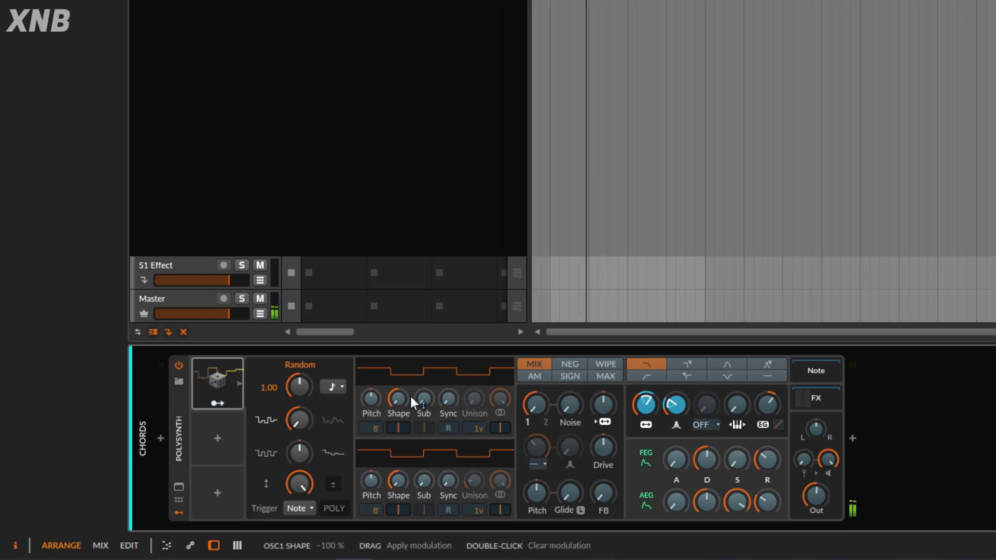
{"action": "left_click", "coordinate": [211, 406]}
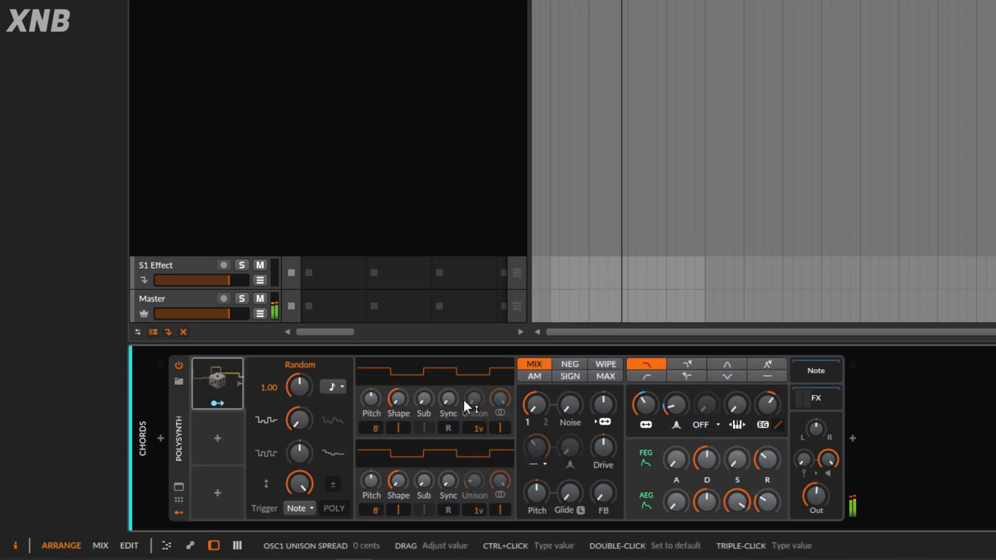
Set oscillator 1 to 2 unison voices and map the Random modulator to its unison spread and sync, with sync at +8.400.
{"action": "left_click_drag", "start_coordinate": [474, 434], "coordinate": [474, 426]}
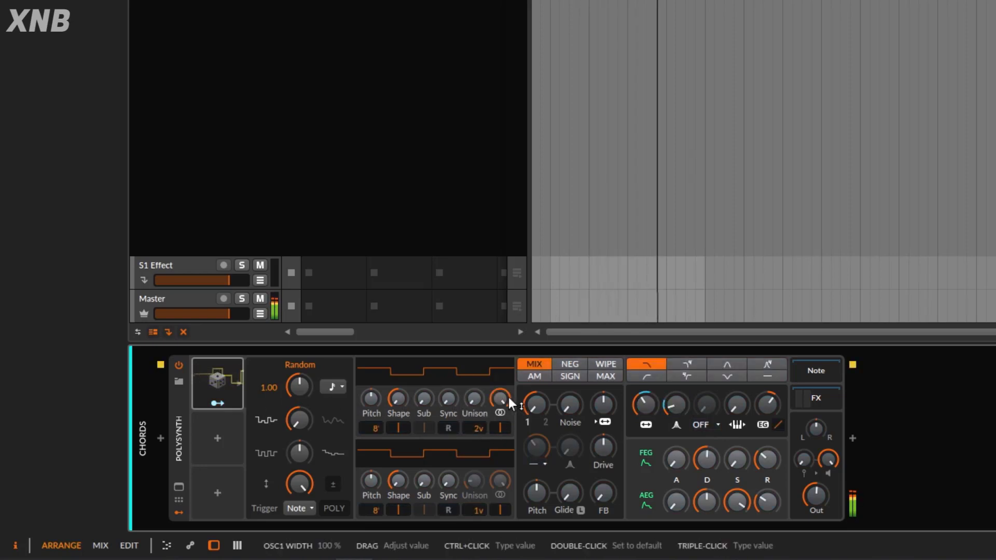
{"action": "left_click", "coordinate": [230, 400]}
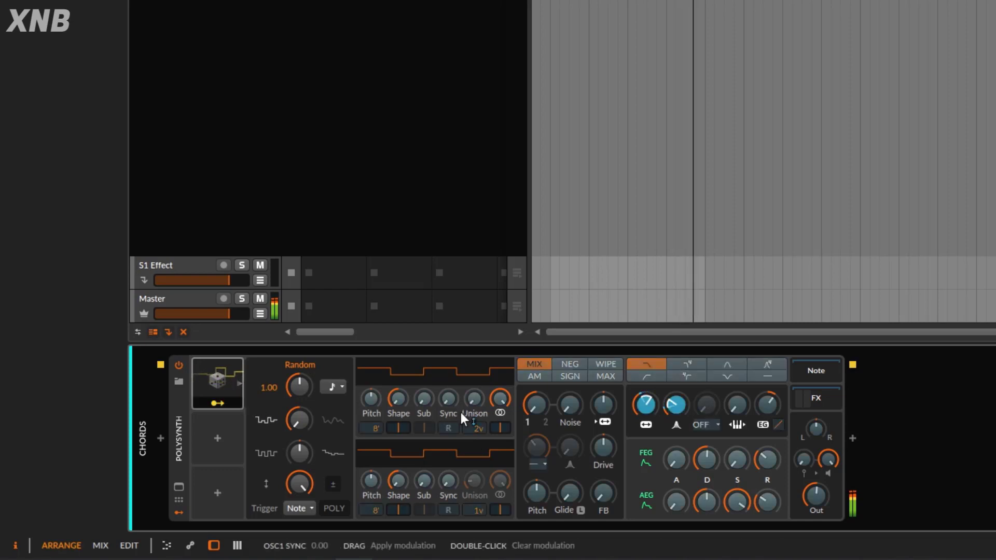
{"action": "left_click_drag", "start_coordinate": [474, 400], "coordinate": [444, 400]}
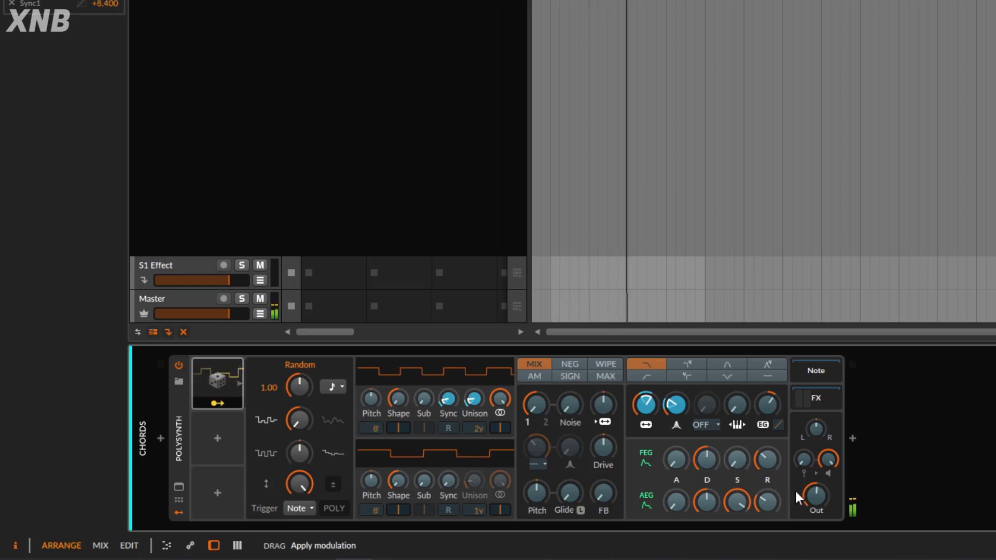
{"action": "left_click", "coordinate": [232, 402]}
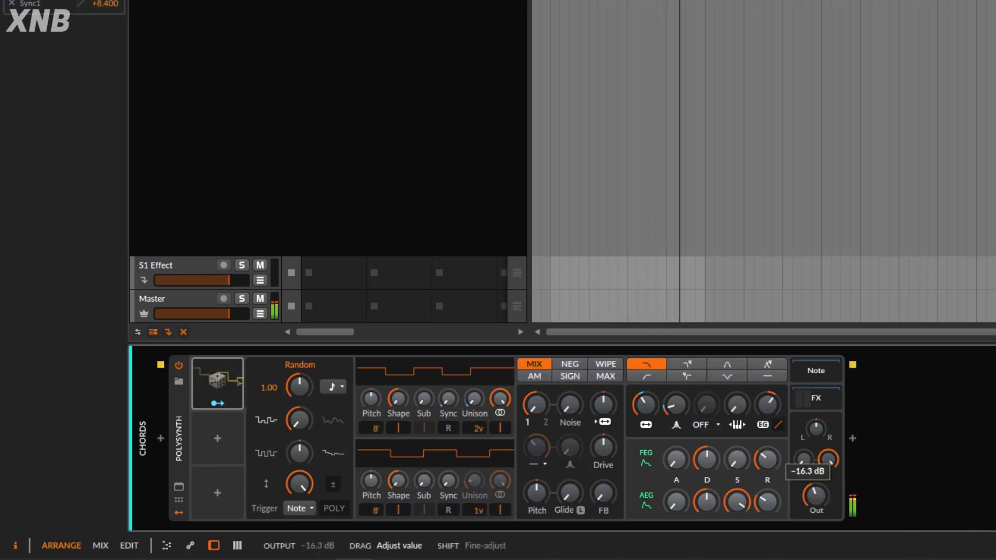
Lower the Polysynth's output level to about −16.3 dB.
{"action": "left_click_drag", "start_coordinate": [815, 495], "coordinate": [815, 486]}
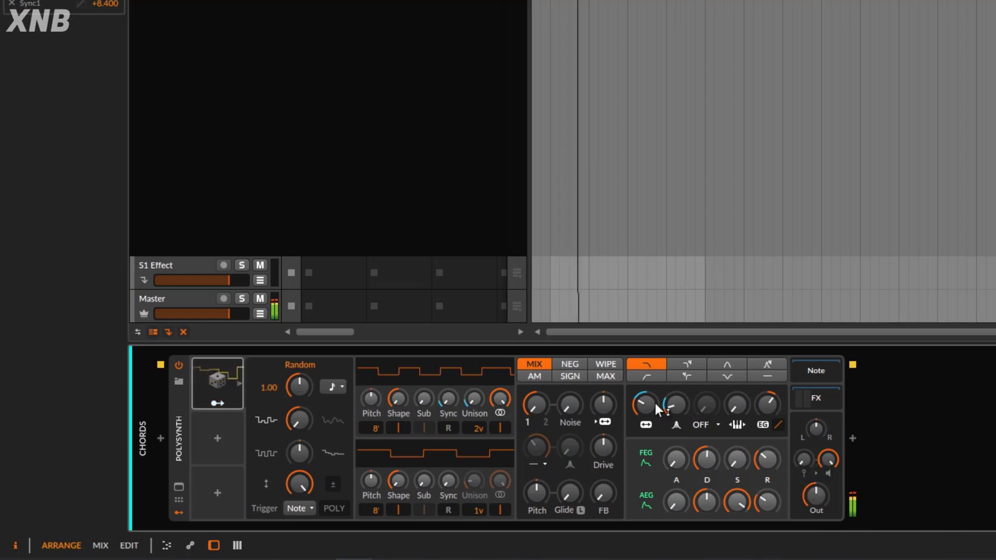
Switch the Random modulator's mapping mode on and off to review its targets, and lower its feedback slightly below centre.
{"action": "left_click", "coordinate": [223, 403]}
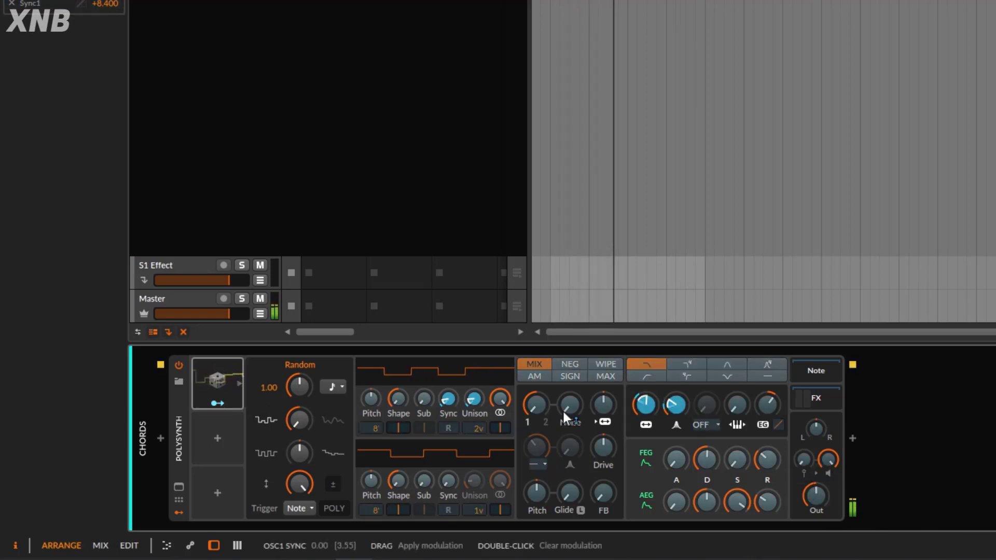
{"action": "left_click", "coordinate": [221, 403]}
{"action": "left_click_drag", "start_coordinate": [297, 455], "coordinate": [297, 464]}
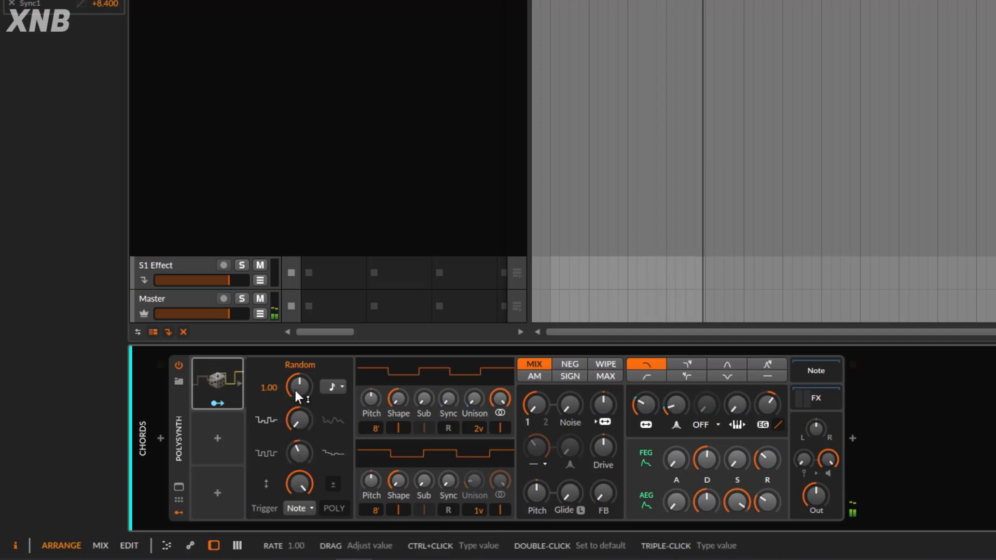
Try a Random modulator rate of 4.27, reset it to 1.00, raise smoothing to about 21 %, and stop playback.
{"action": "mouse_move", "coordinate": [294, 388]}
{"action": "left_mouse_down"}
{"action": "mouse_move", "coordinate": [294, 366]}
{"action": "mouse_move", "coordinate": [294, 389]}
{"action": "mouse_move", "coordinate": [294, 376]}
{"action": "left_mouse_up"}
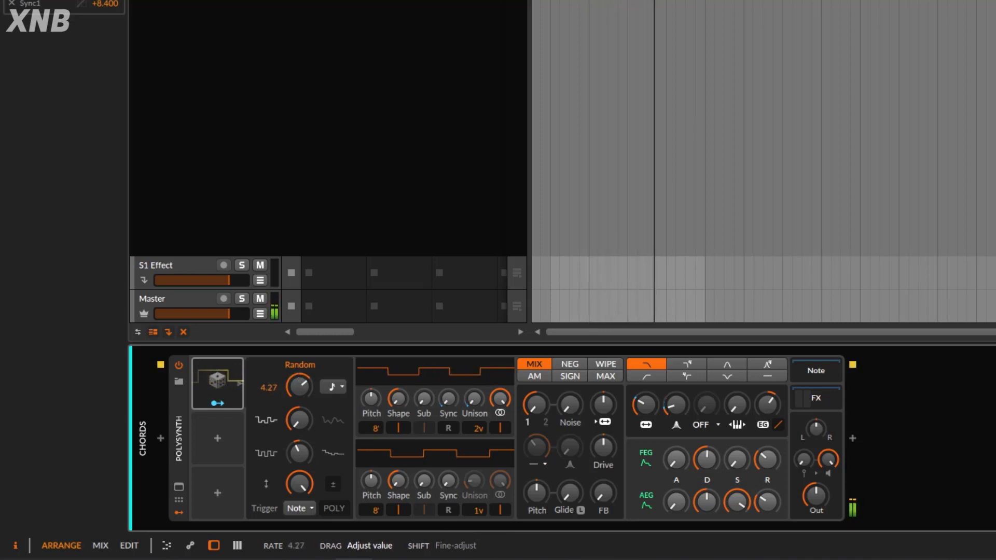
{"action": "double_click", "coordinate": [295, 385]}
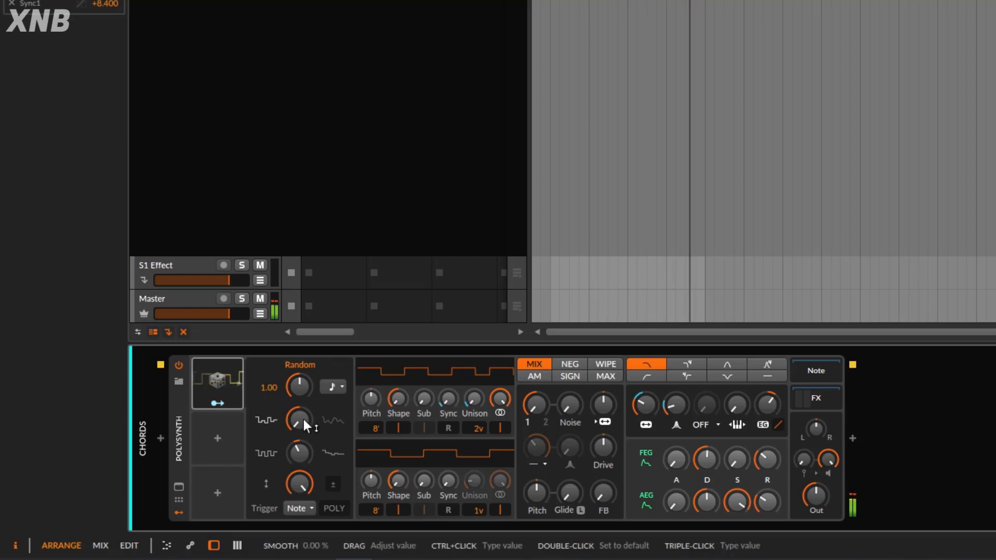
{"action": "left_click_drag", "start_coordinate": [303, 419], "coordinate": [304, 389]}
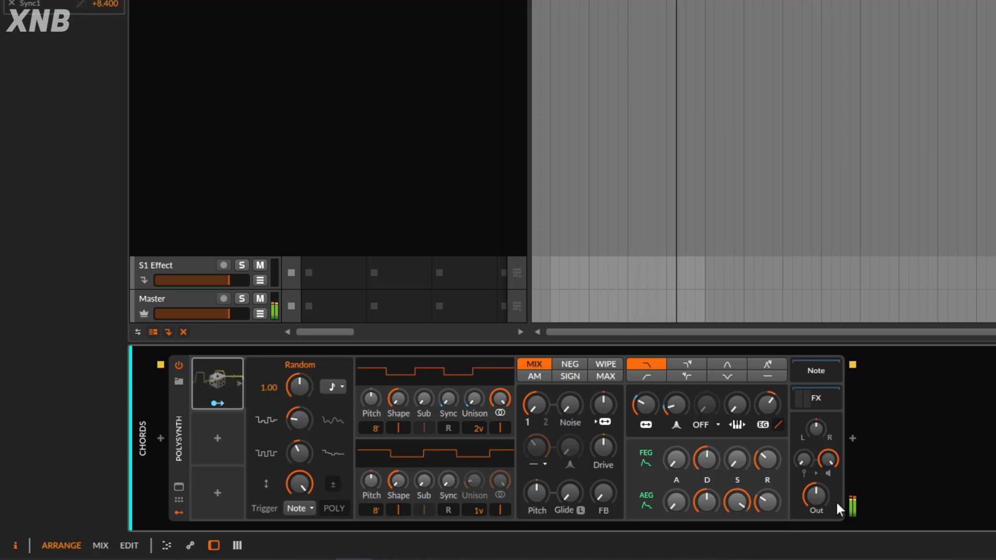
{"action": "mouse_move", "coordinate": [646, 404]}
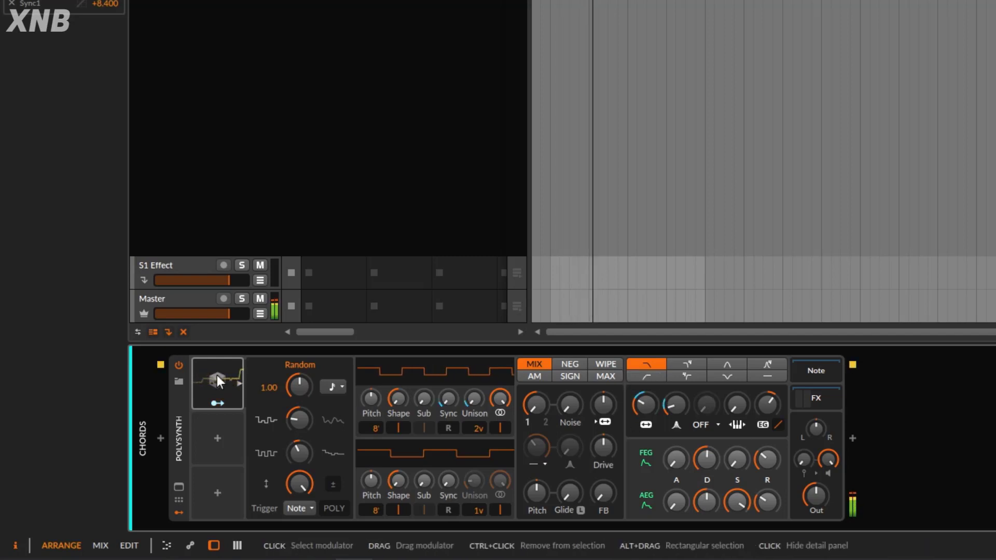
{"action": "key", "text": "space"}
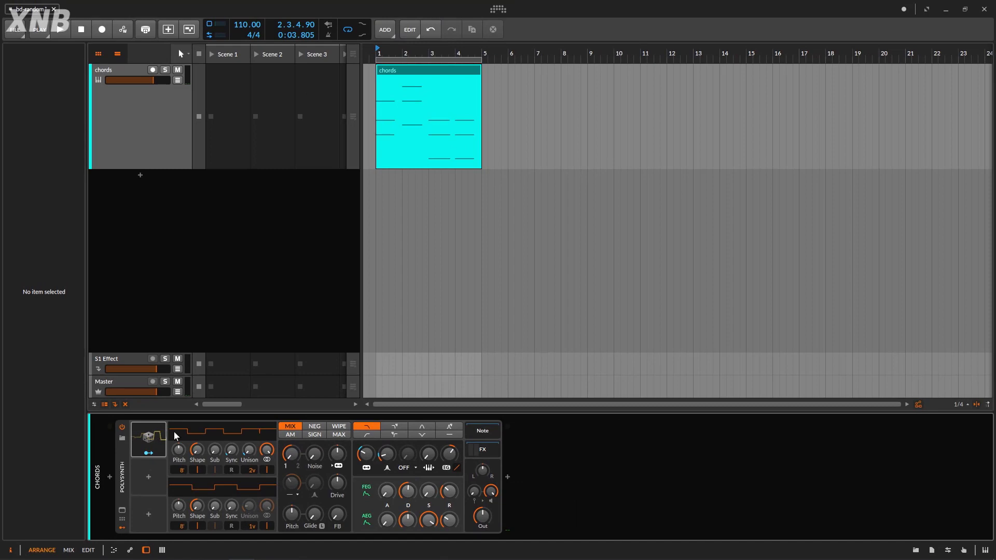
Make the Random modulator per-voice and start playback of the chords loop.
{"action": "left_click", "coordinate": [163, 438]}
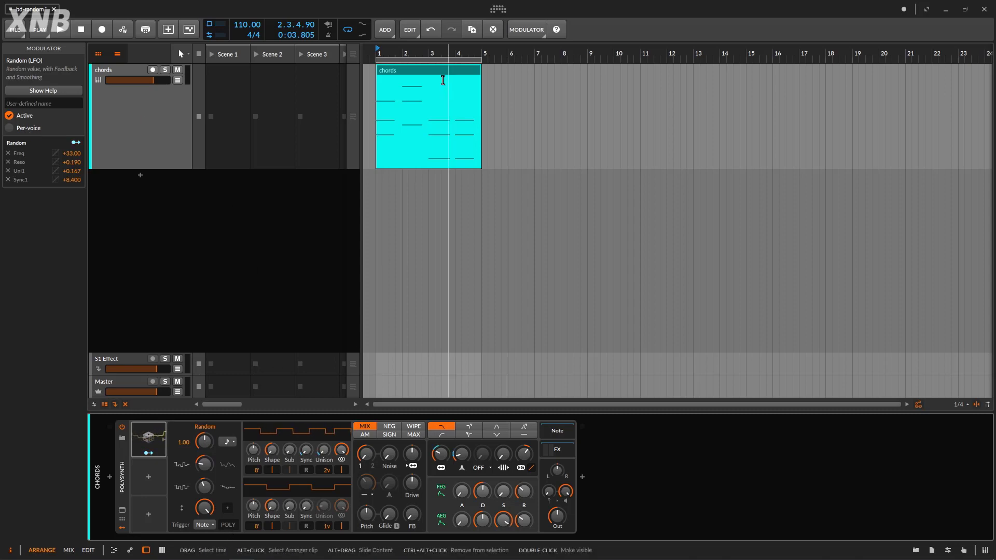
{"action": "scroll", "coordinate": [403, 101], "scroll_direction": "up", "scroll_amount": 5}
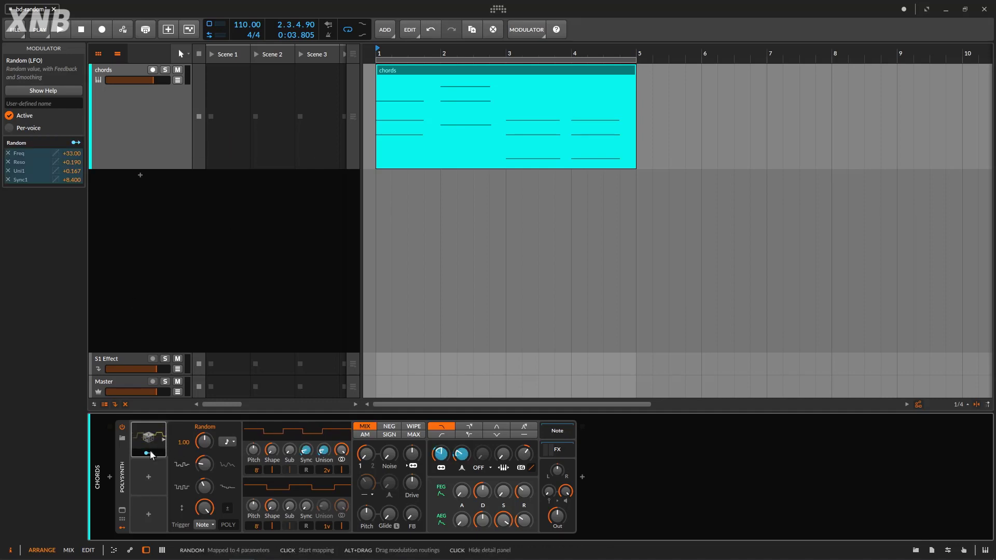
{"action": "left_click", "coordinate": [231, 525]}
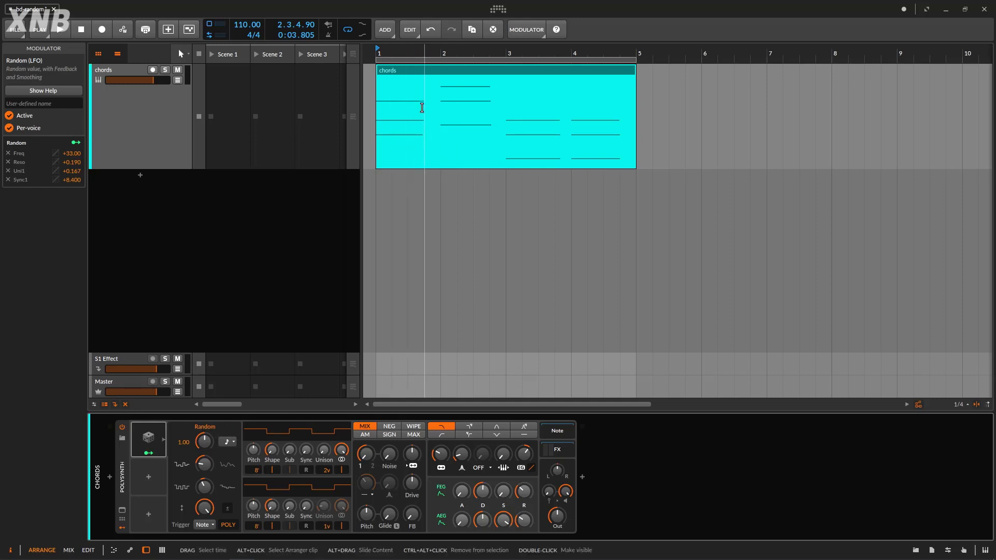
{"action": "left_click", "coordinate": [61, 29]}
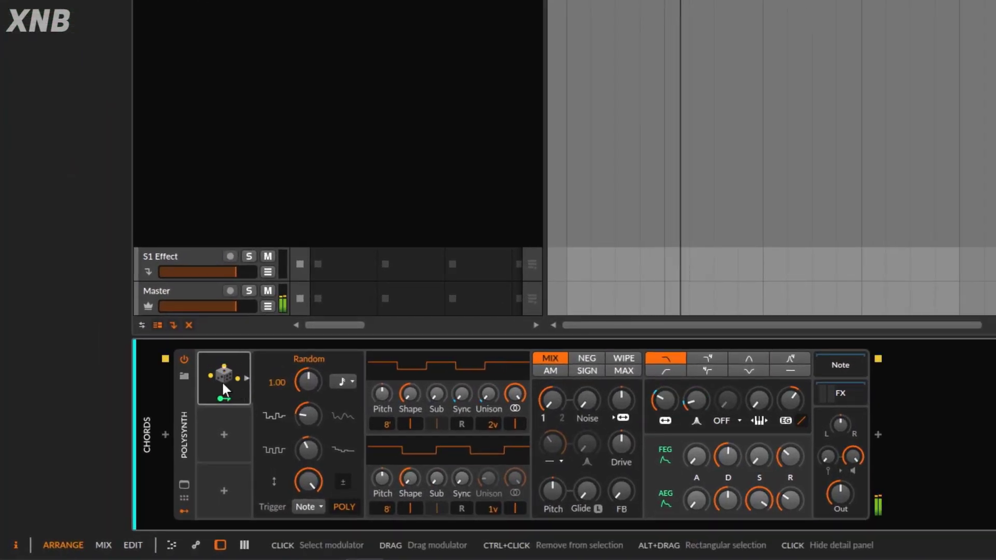
Raise the Polysynth's filter frequency and resonance slightly and set oscillator 1 to 4 unison voices.
{"action": "left_click_drag", "start_coordinate": [668, 409], "coordinate": [668, 401]}
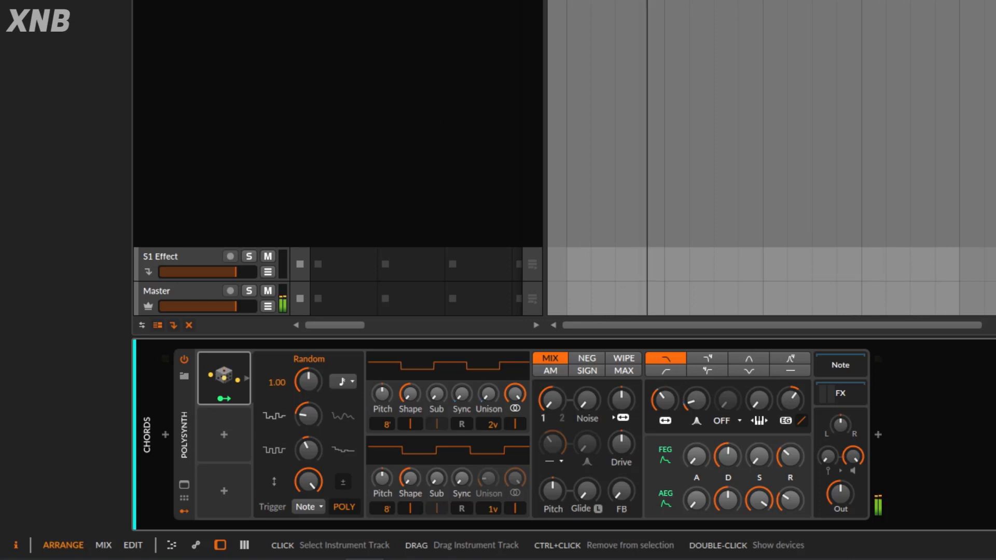
{"action": "left_click_drag", "start_coordinate": [488, 394], "coordinate": [509, 410]}
{"action": "left_click_drag", "start_coordinate": [696, 399], "coordinate": [696, 402]}
{"action": "left_click_drag", "start_coordinate": [303, 410], "coordinate": [305, 427]}
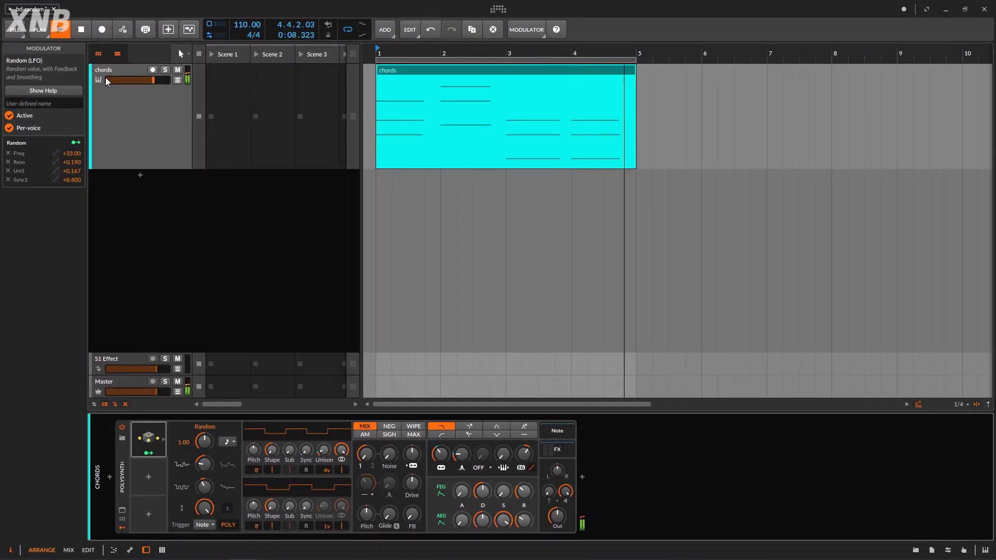
{"action": "key", "text": "space"}
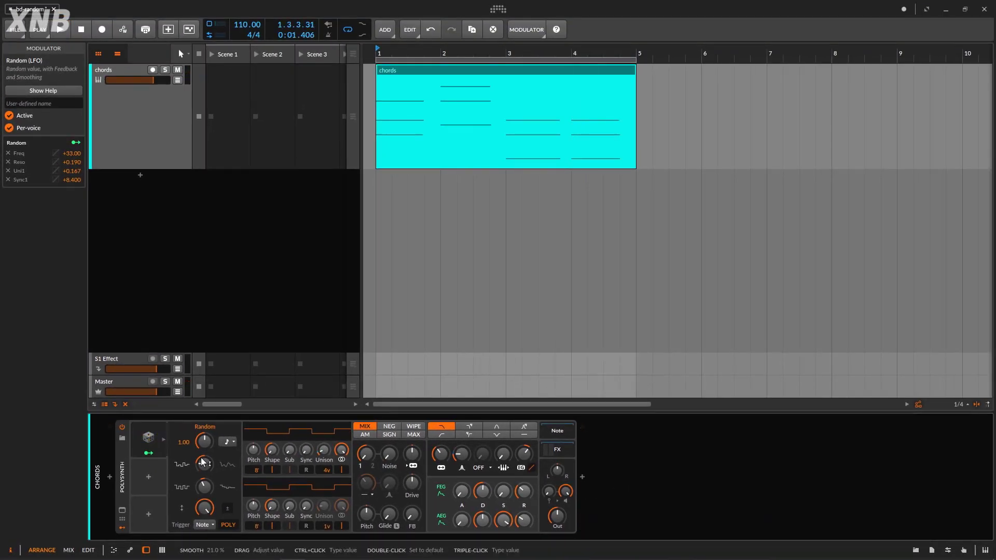
Deactivate the Random modulator and play the chords loop without its modulation.
{"action": "left_click", "coordinate": [154, 431]}
{"action": "left_click", "coordinate": [145, 439]}
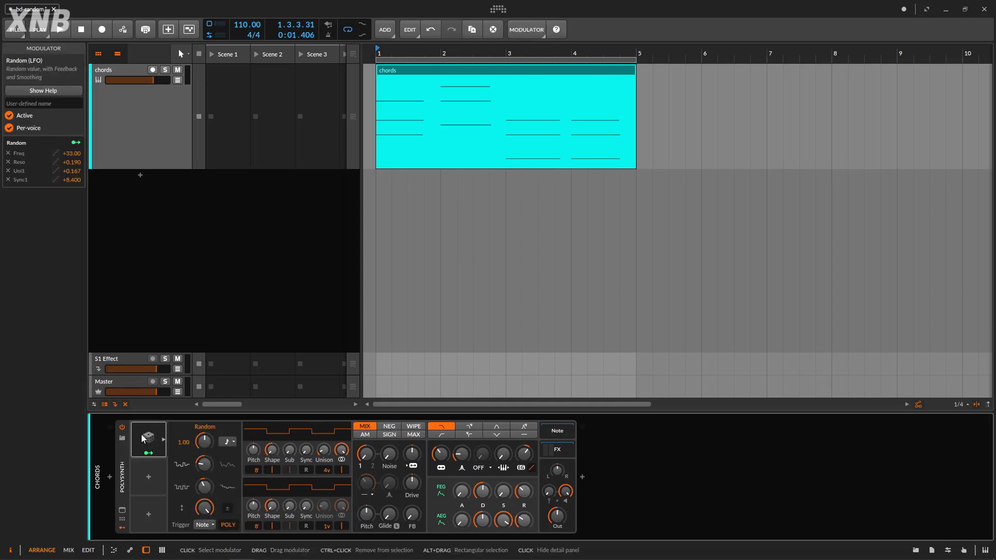
{"action": "left_click", "coordinate": [525, 25]}
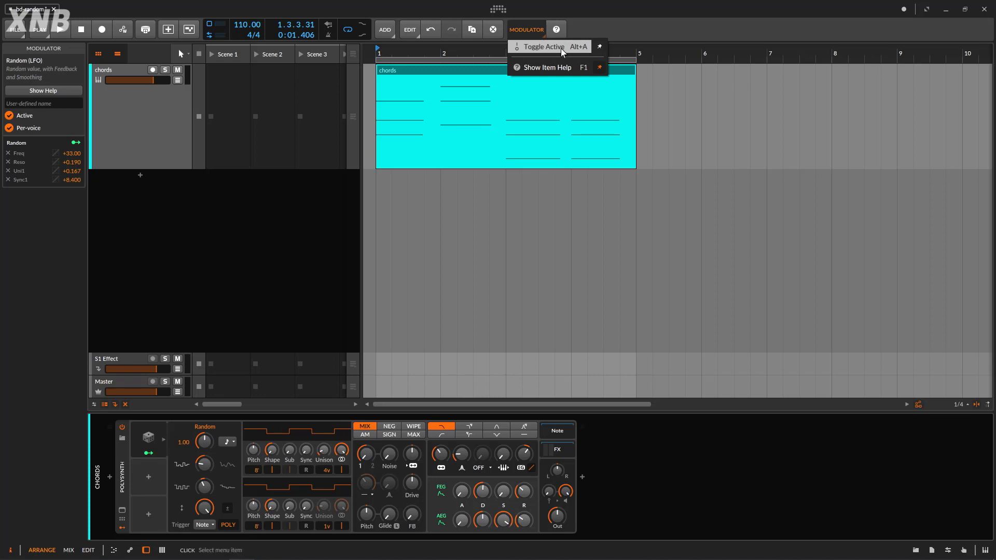
{"action": "left_click", "coordinate": [561, 48]}
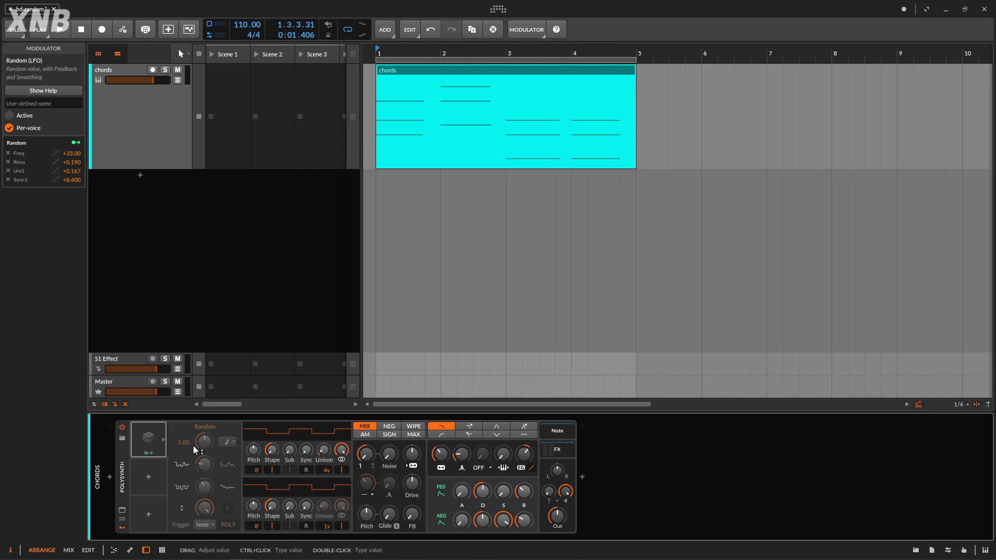
{"action": "key", "text": "space"}
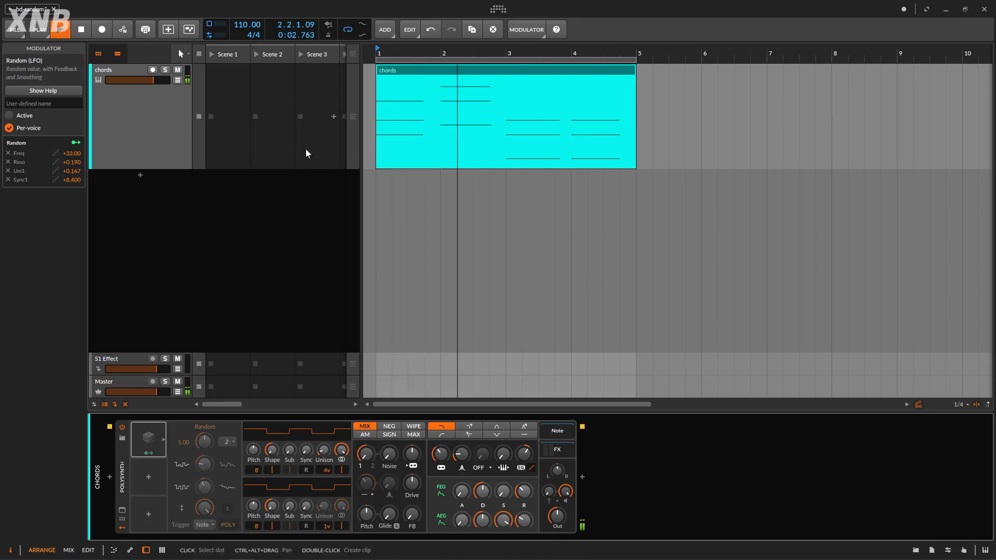
Reactivate the Random modulator while the chords loop is playing.
{"action": "left_click", "coordinate": [149, 437]}
{"action": "left_click", "coordinate": [150, 437]}
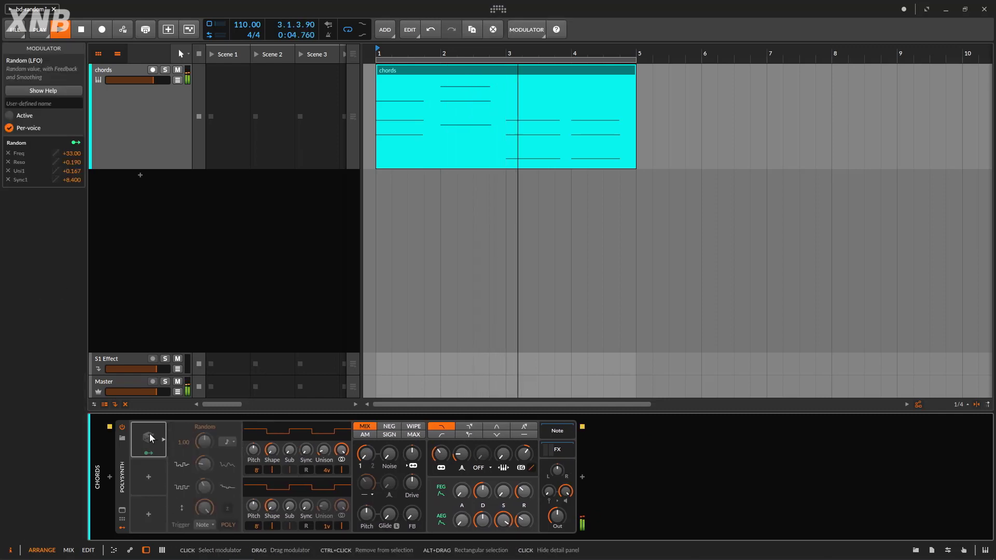
{"action": "left_click", "coordinate": [526, 30]}
{"action": "left_click", "coordinate": [553, 43]}
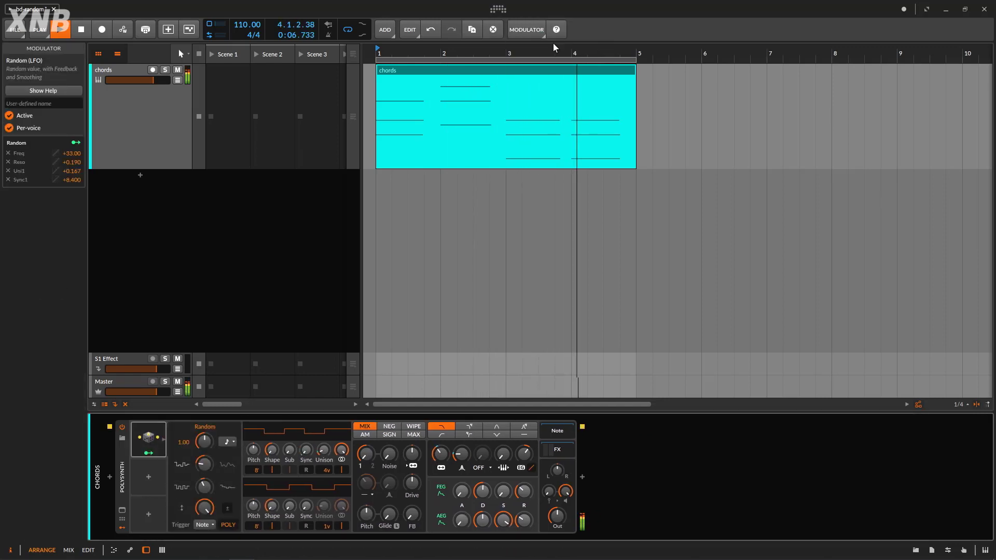
Select the chords track, restart playback, and raise the Polysynth's amplitude envelope attack slightly.
{"action": "left_click", "coordinate": [167, 137]}
{"action": "key", "text": "space"}
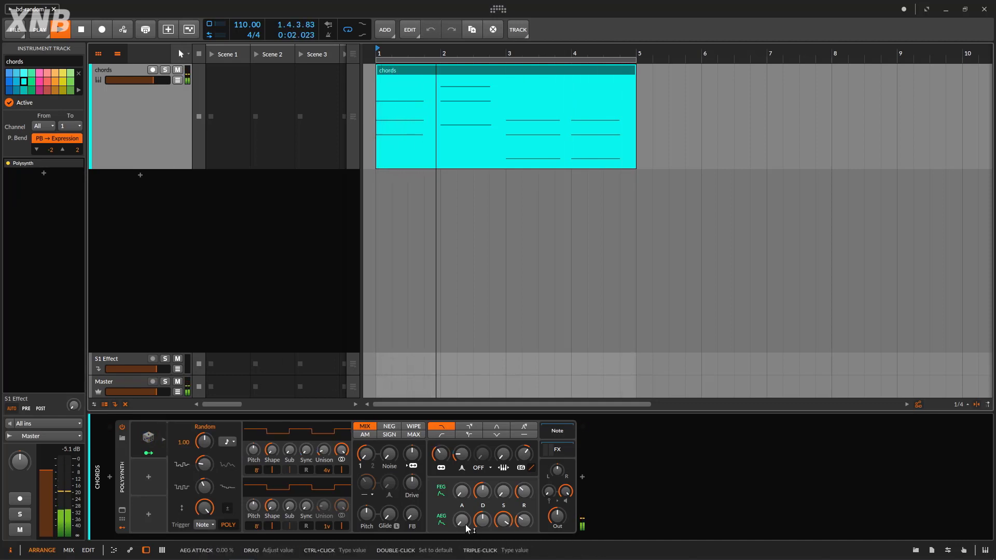
{"action": "left_click_drag", "start_coordinate": [466, 525], "coordinate": [465, 516]}
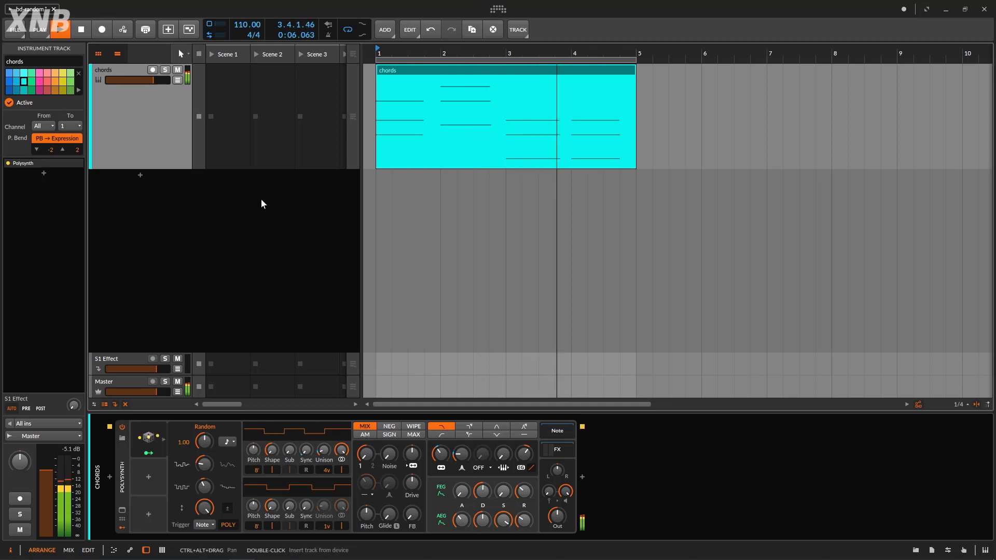
Compare the chords sound with the Random modulator deactivated and reactivated during playback, and stop playback.
{"action": "left_click", "coordinate": [144, 438]}
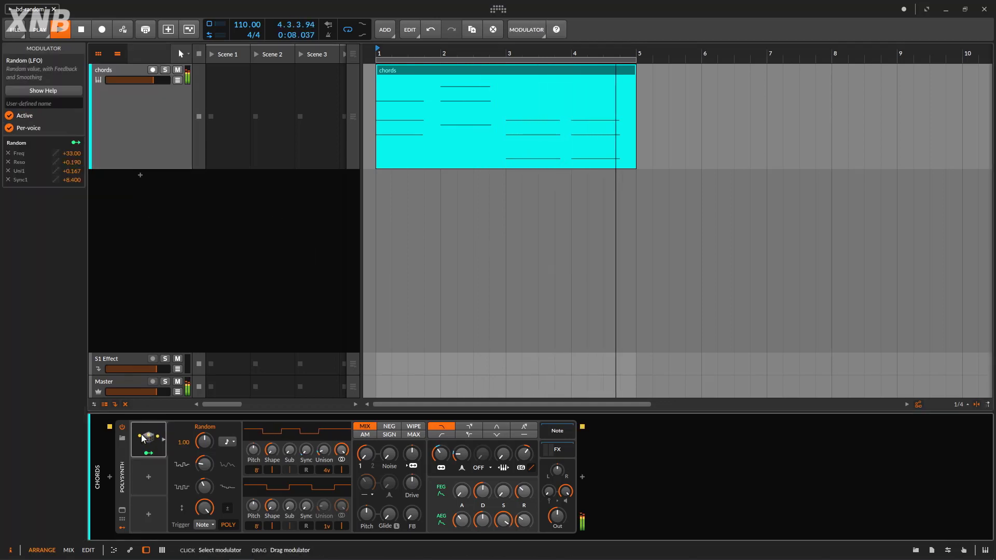
{"action": "left_click", "coordinate": [528, 26]}
{"action": "left_click", "coordinate": [543, 44]}
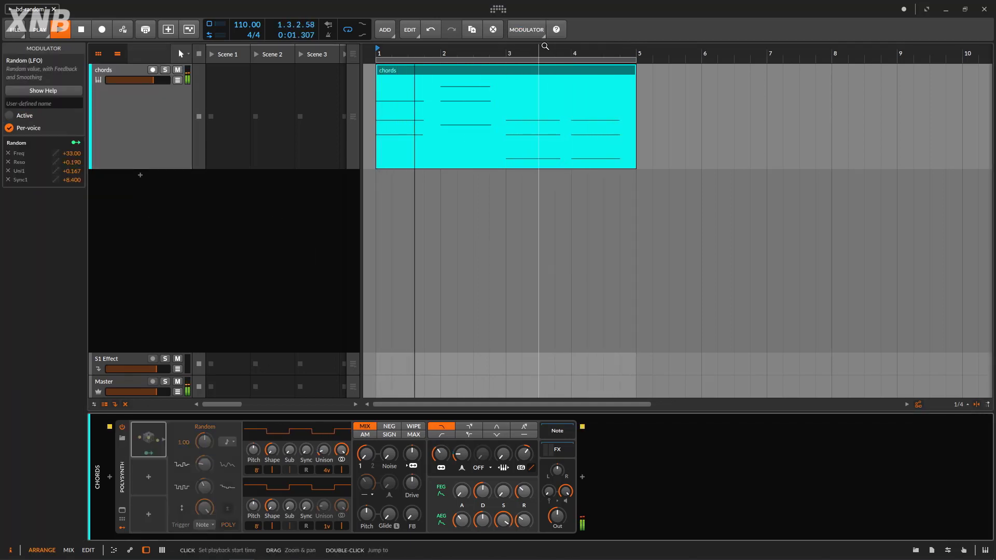
{"action": "left_click", "coordinate": [535, 29]}
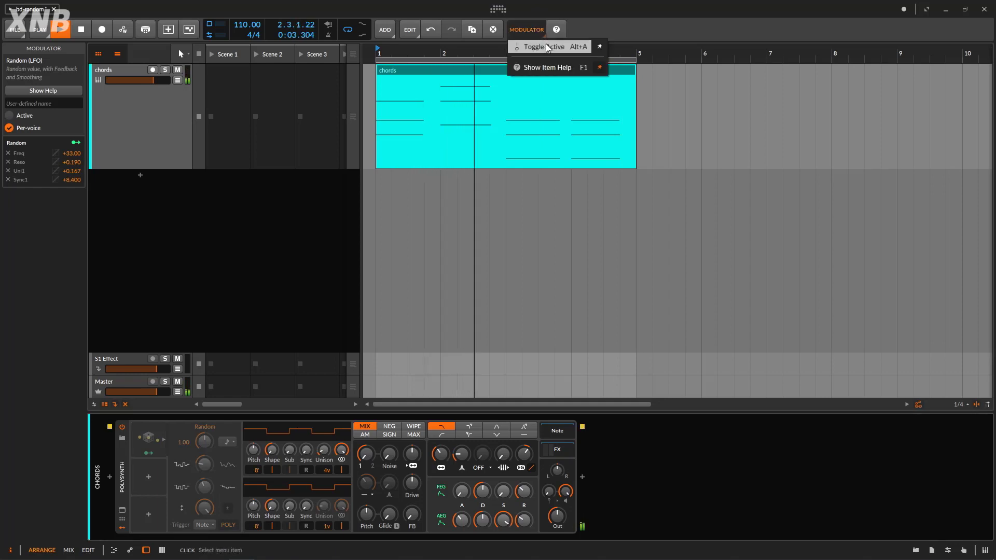
{"action": "left_click", "coordinate": [546, 43]}
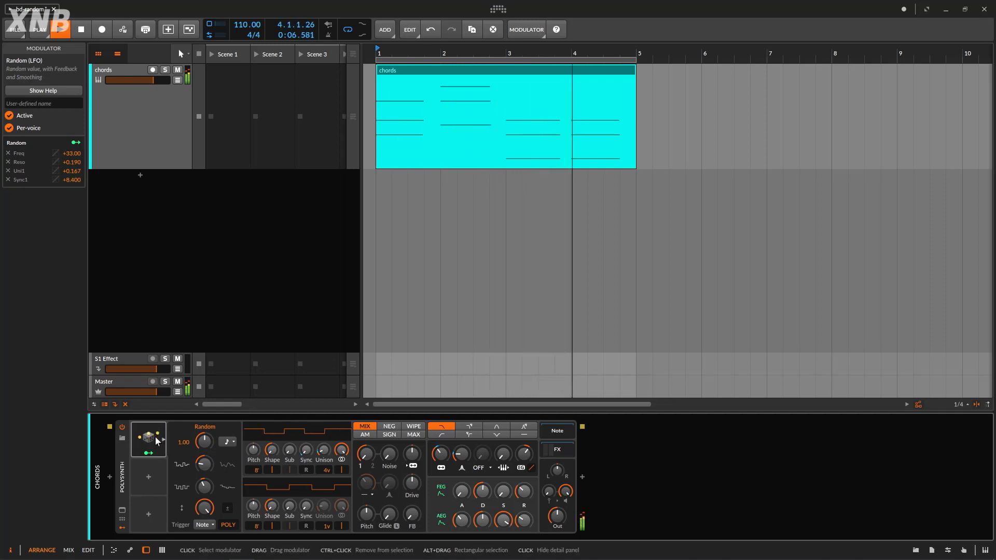
{"action": "left_click", "coordinate": [81, 29]}
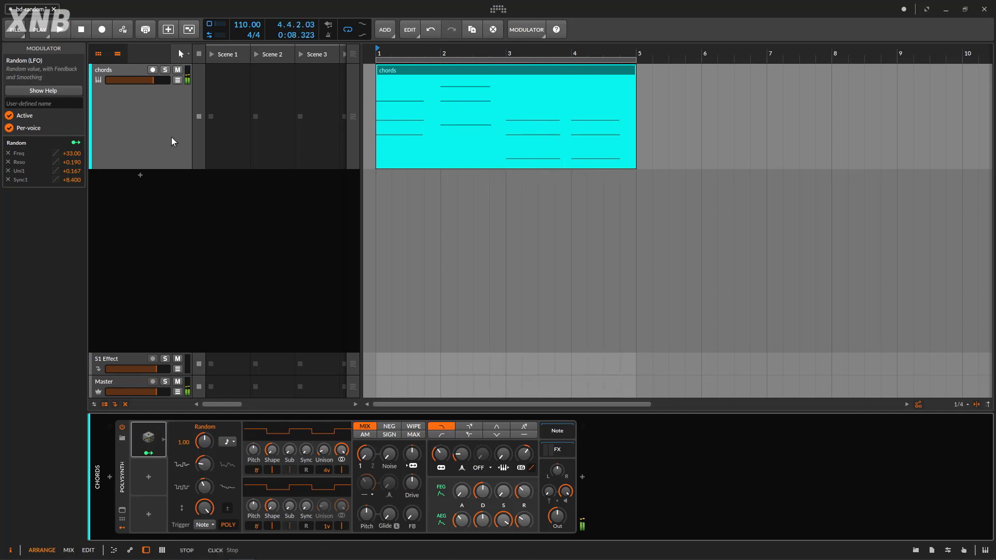